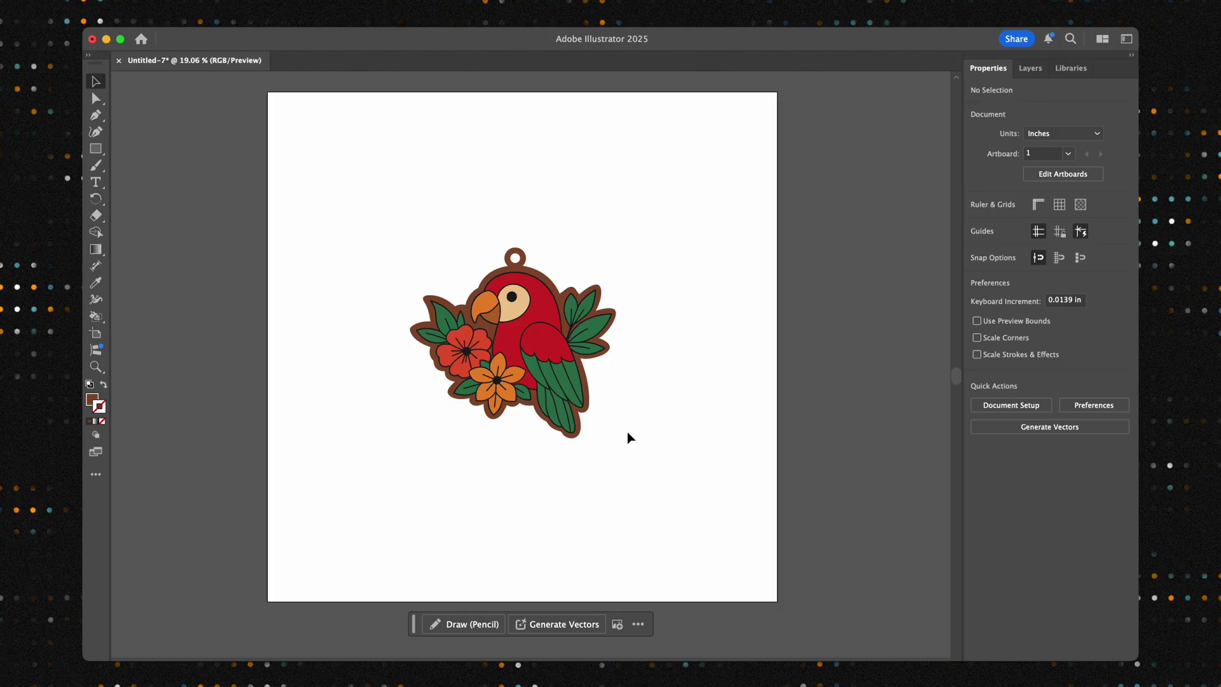
# Alt-drag a copy of the parrot design below the original.
pyautogui.click(519, 293)
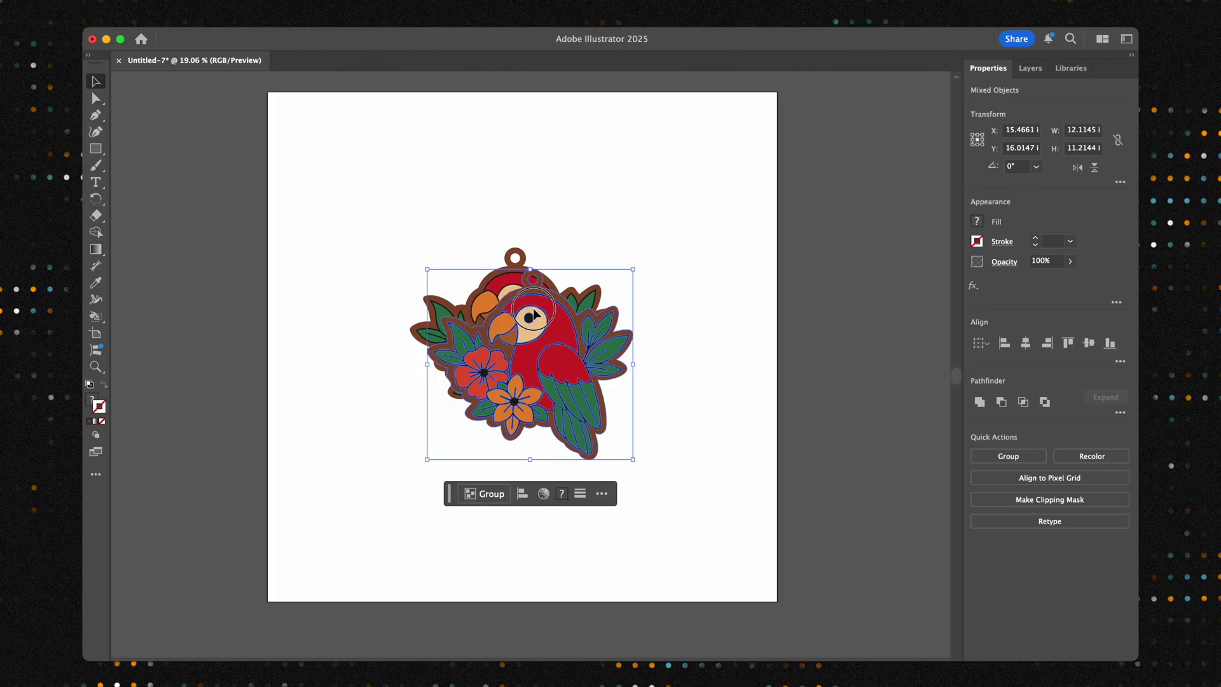
pyautogui.moveTo(519, 294); pyautogui.dragTo(520, 483)
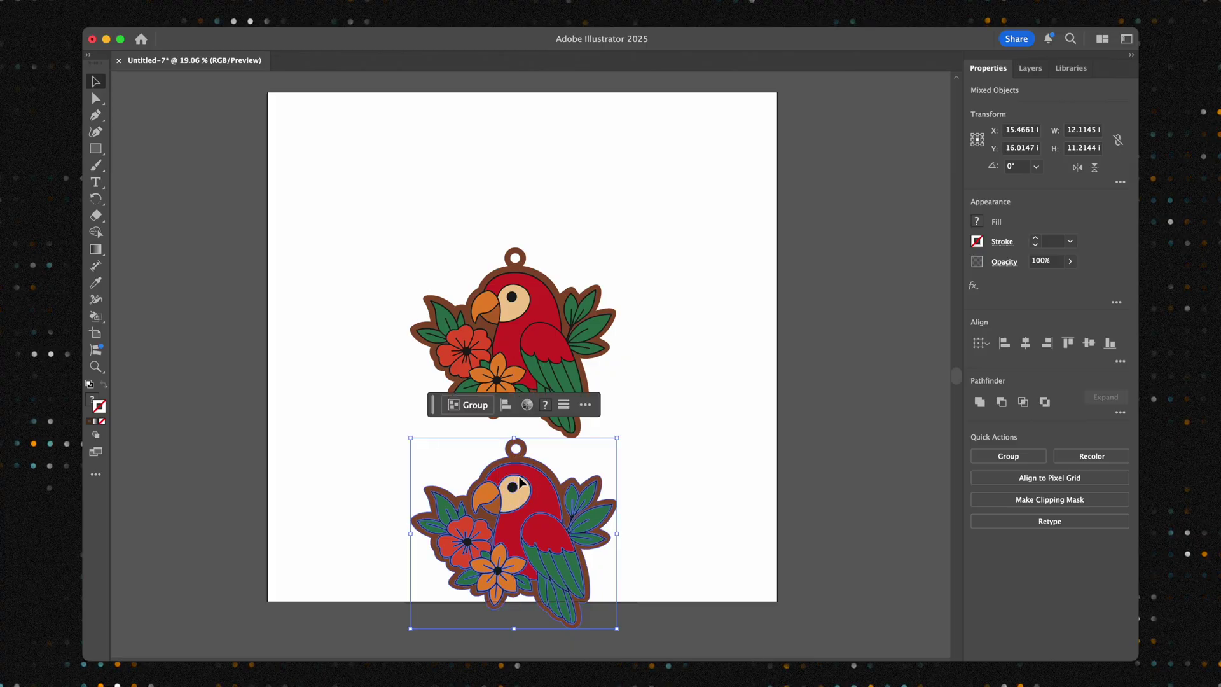
pyautogui.click(410, 245)
# Move both parrots higher and draw a short vertical line above-left of the top one.
pyautogui.press('super+a')
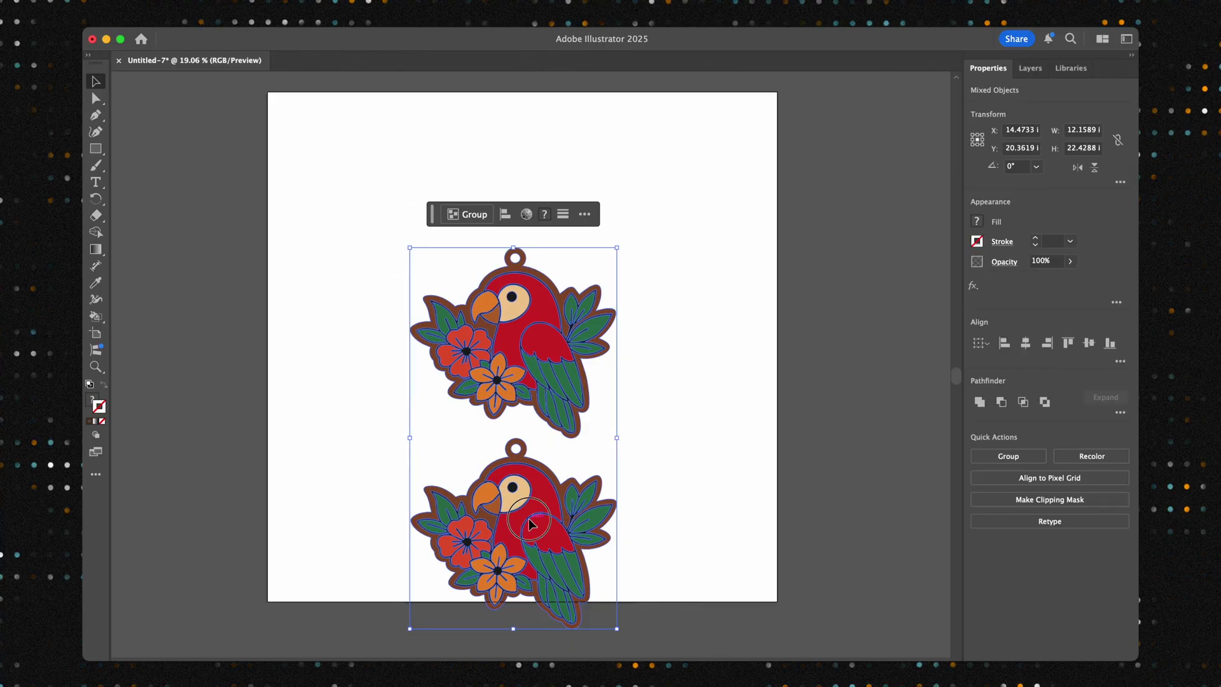
pyautogui.moveTo(536, 504); pyautogui.dragTo(544, 440)
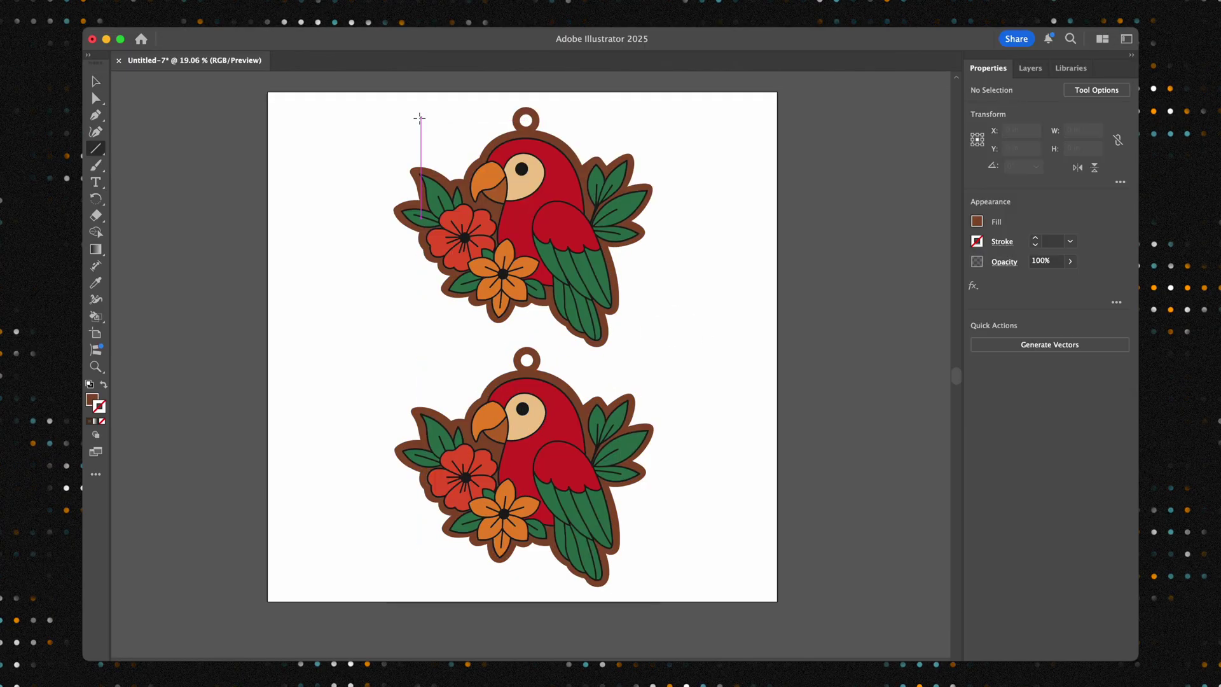
pyautogui.moveTo(421, 117); pyautogui.dragTo(420, 150)
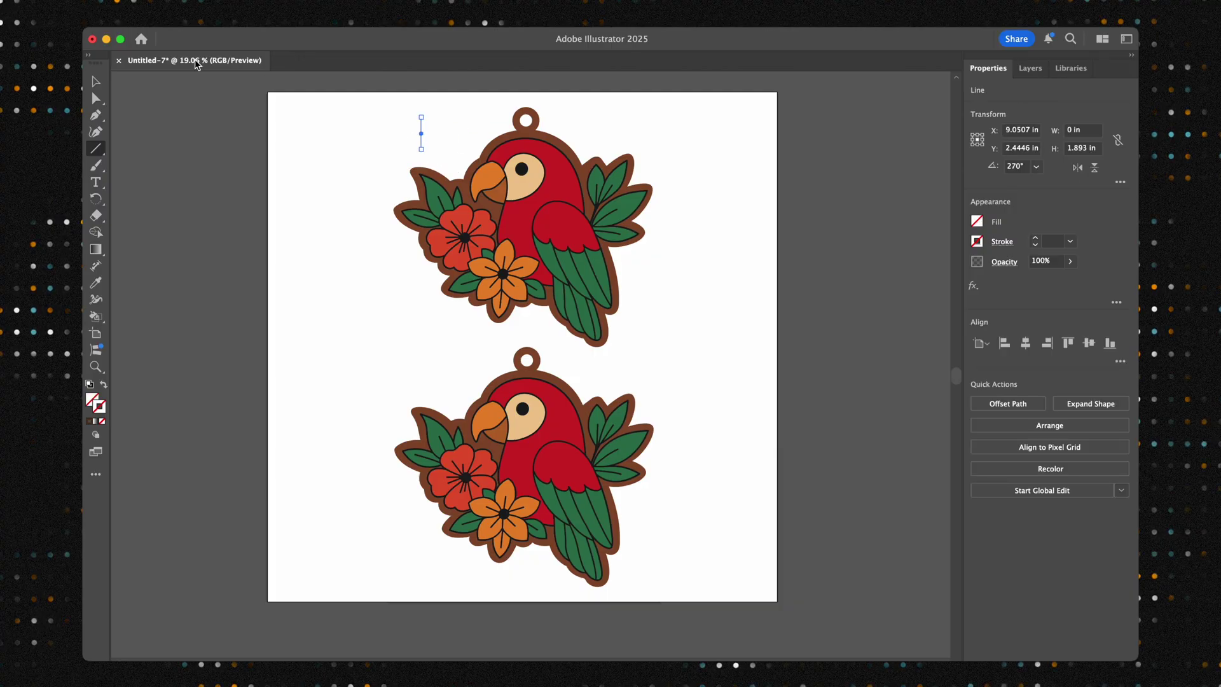
# Centre the two lines into a cross, then copy it below-right of the lower parrot.
pyautogui.press('v')
pyautogui.scroll(3, 344, 142)
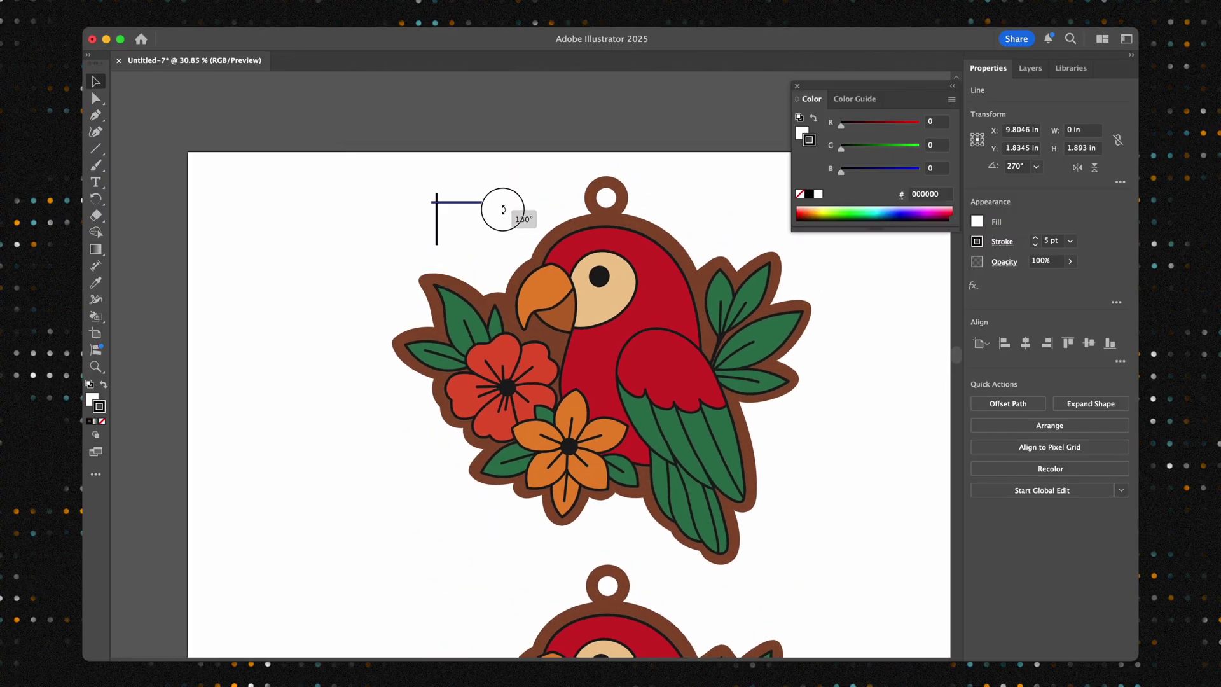
pyautogui.moveTo(503, 209)
pyautogui.mouseDown()
pyautogui.moveTo(445, 220)
pyautogui.moveTo(384, 169)
pyautogui.mouseUp()
pyautogui.click(489, 237)
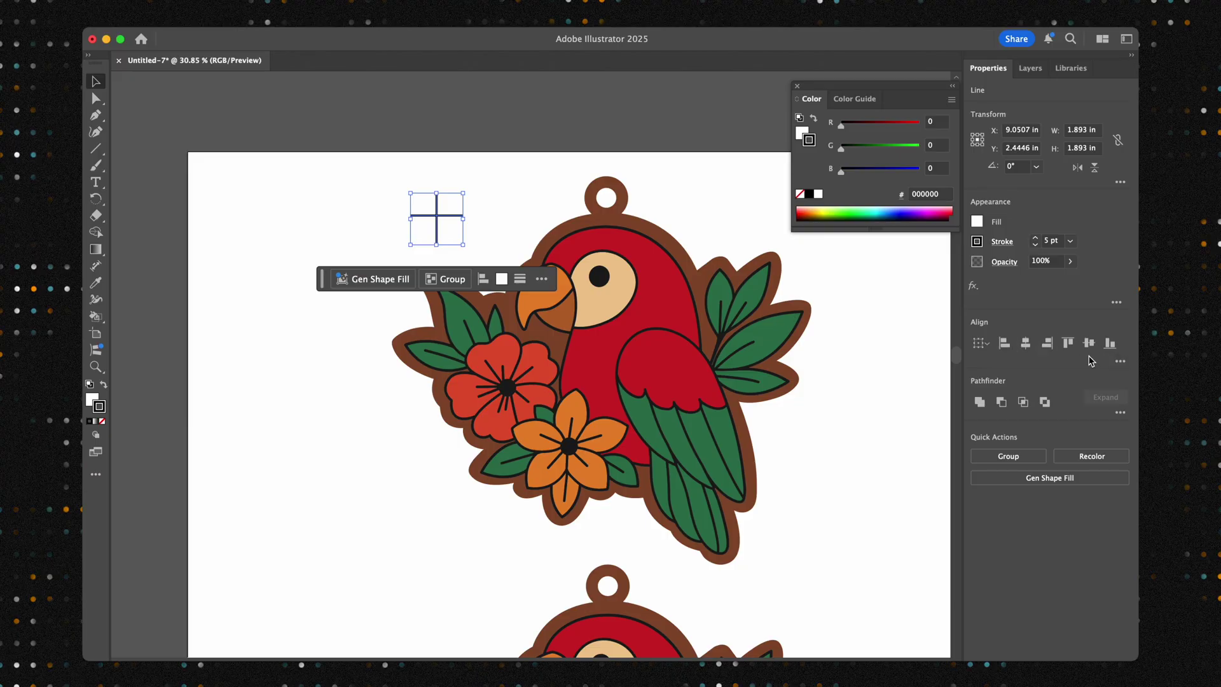
pyautogui.click(1088, 345)
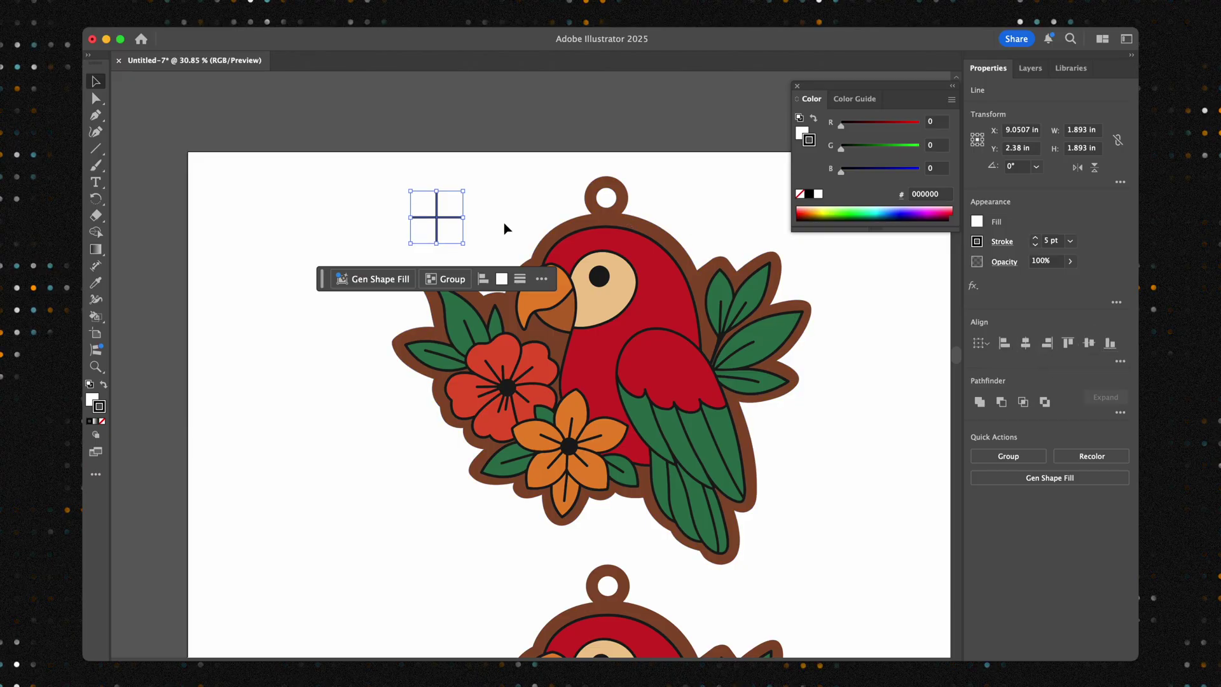
pyautogui.moveTo(455, 215); pyautogui.dragTo(671, 537)
pyautogui.scroll(-3, 464, 270)
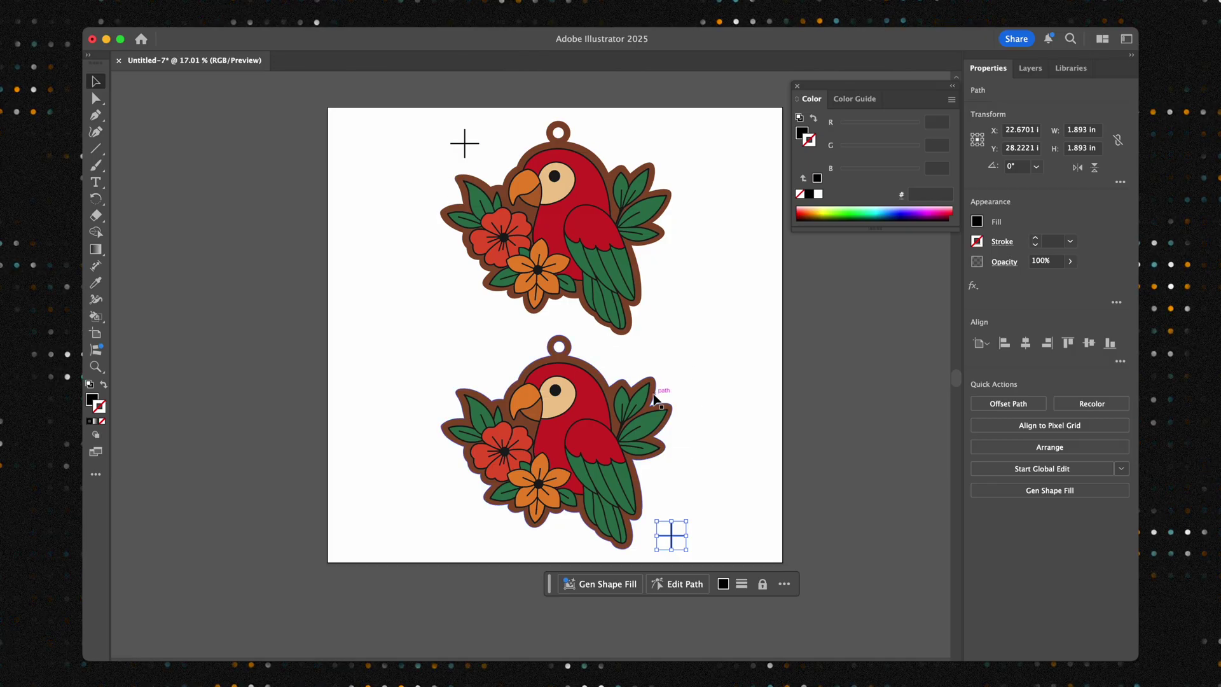
# Unite the top cross's lines with Pathfinder, then select the parrots and crosses together.
pyautogui.click(464, 143)
pyautogui.scroll(10, 474, 140)
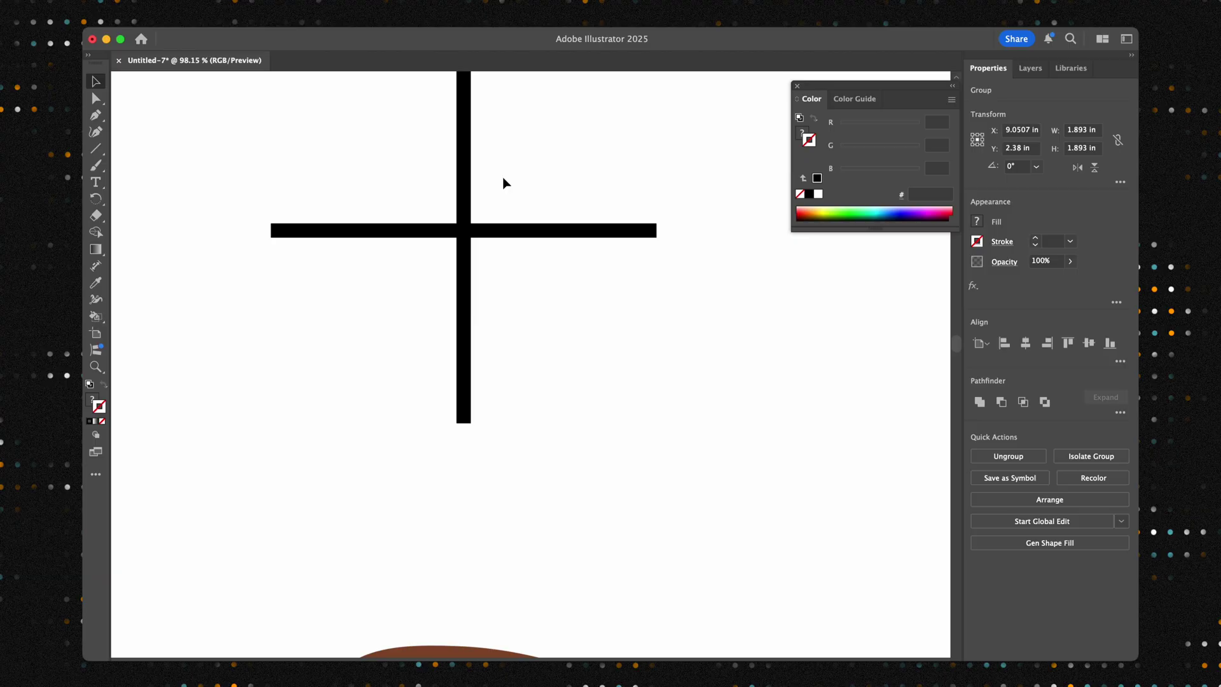
pyautogui.scroll(2, 772, 404)
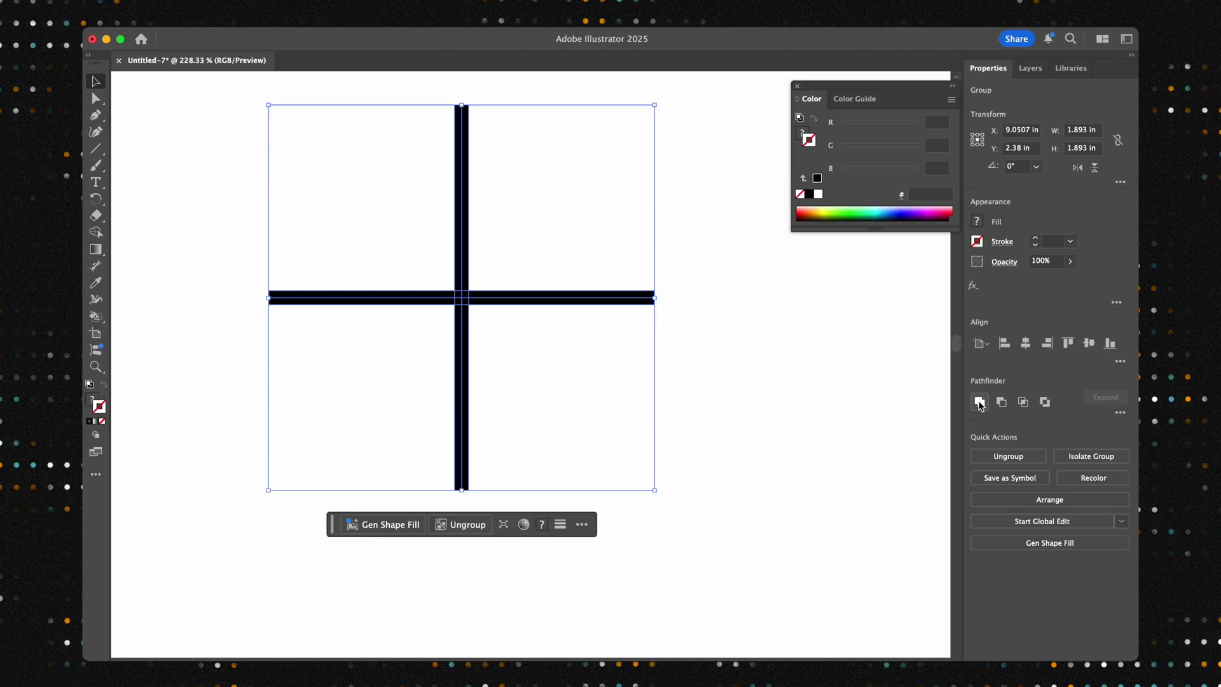
pyautogui.click(980, 402)
pyautogui.click(746, 325)
pyautogui.scroll(-2, 746, 324)
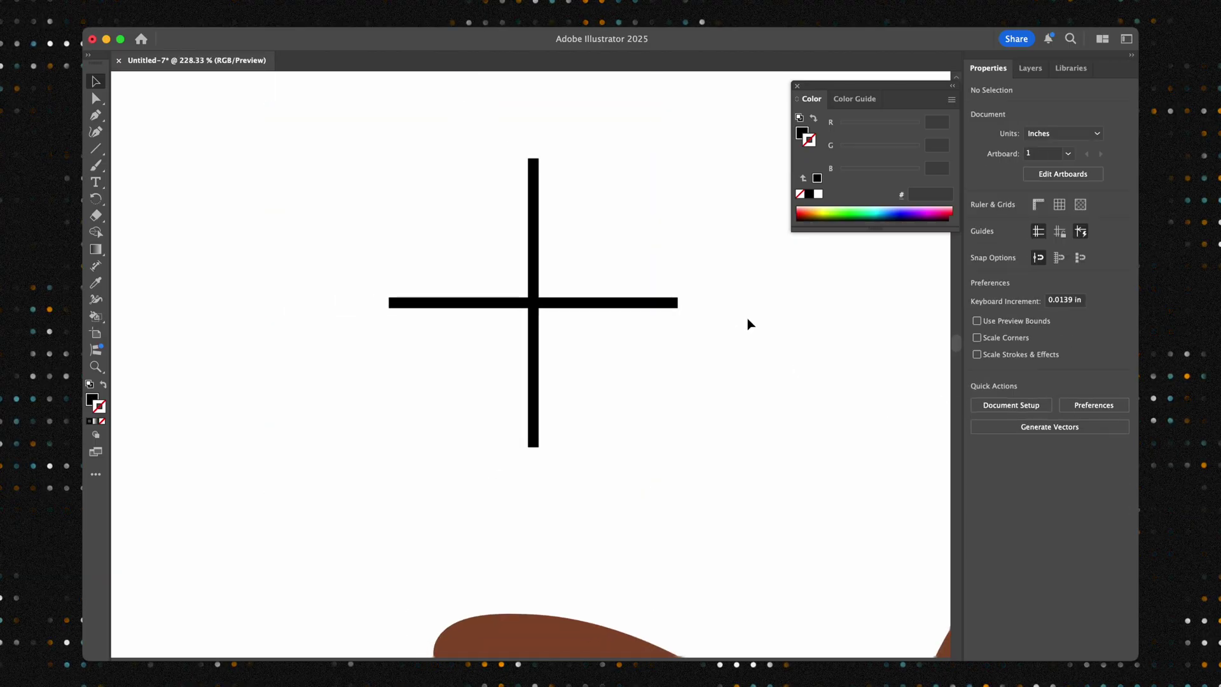
pyautogui.click(542, 309)
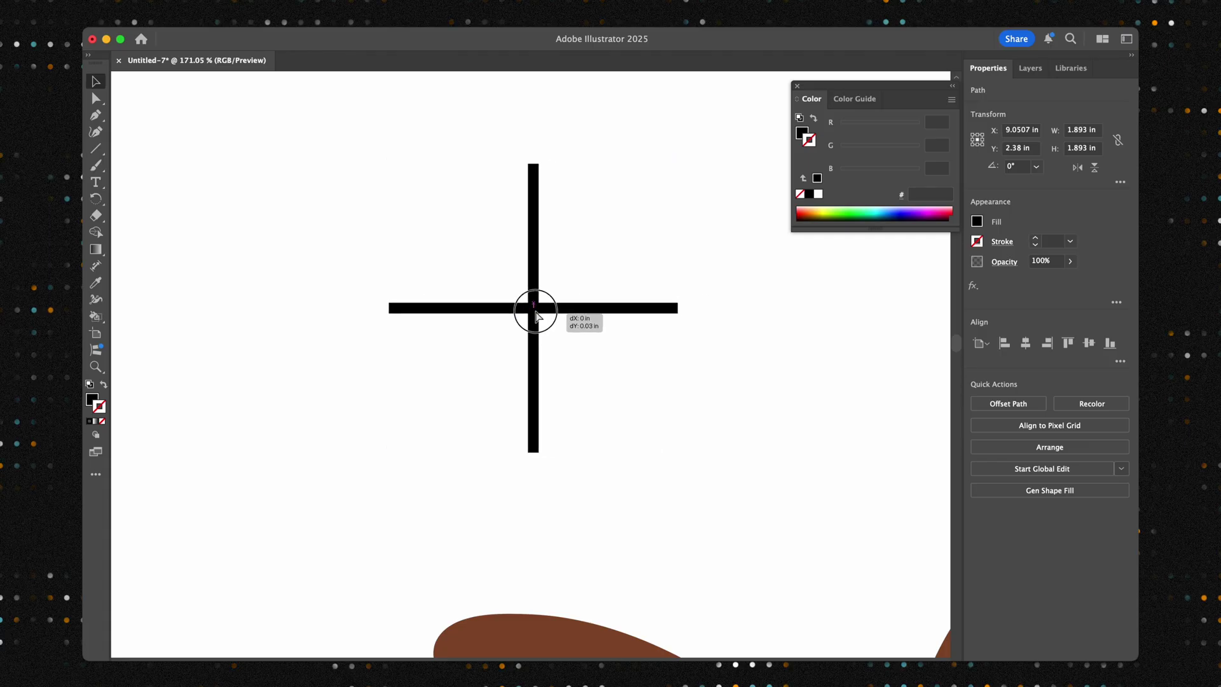
pyautogui.press('super+0')
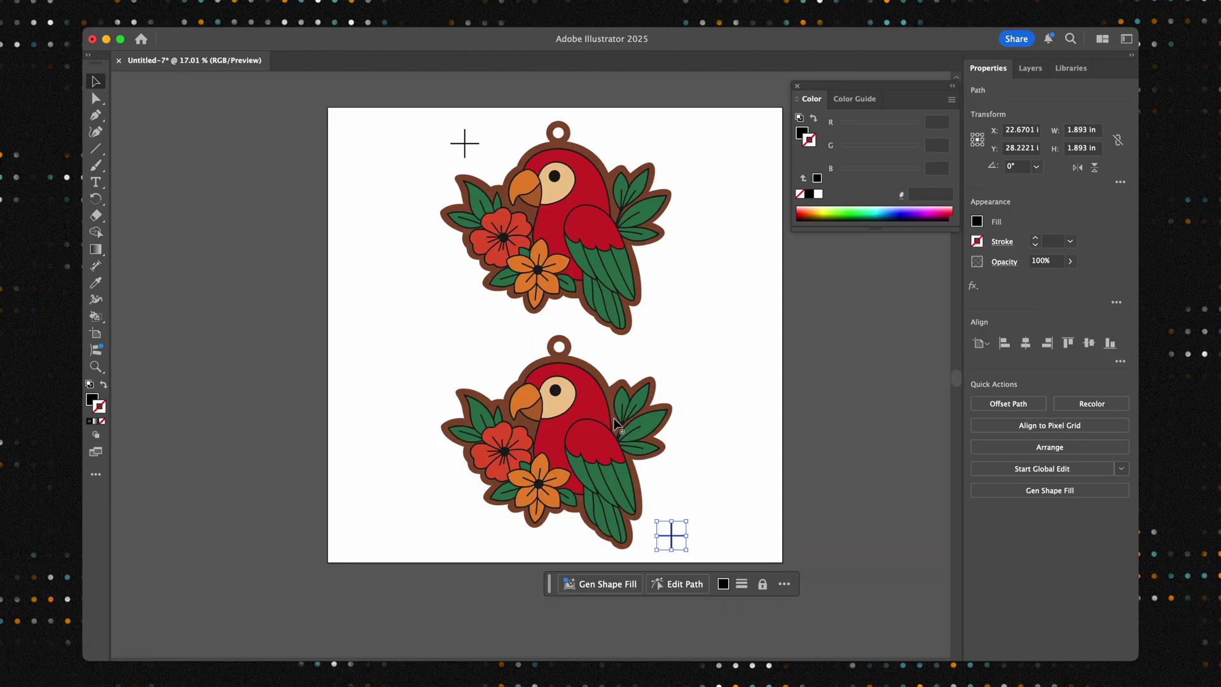
pyautogui.moveTo(445, 335); pyautogui.dragTo(648, 545)
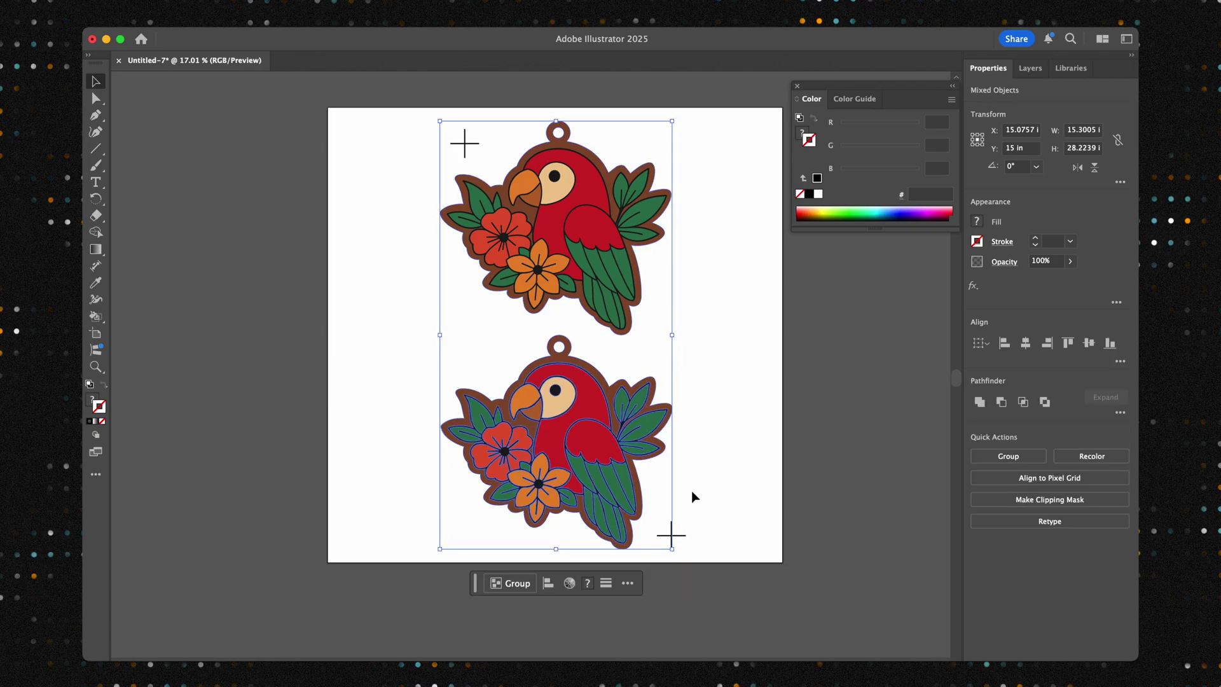
# Duplicate the artboard, including both parrots and cross marks, onto a new artboard to the right.
pyautogui.keyDown('shift'); pyautogui.click(683, 538); pyautogui.keyUp('shift')
pyautogui.keyDown('shift'); pyautogui.click(683, 538); pyautogui.keyUp('shift')
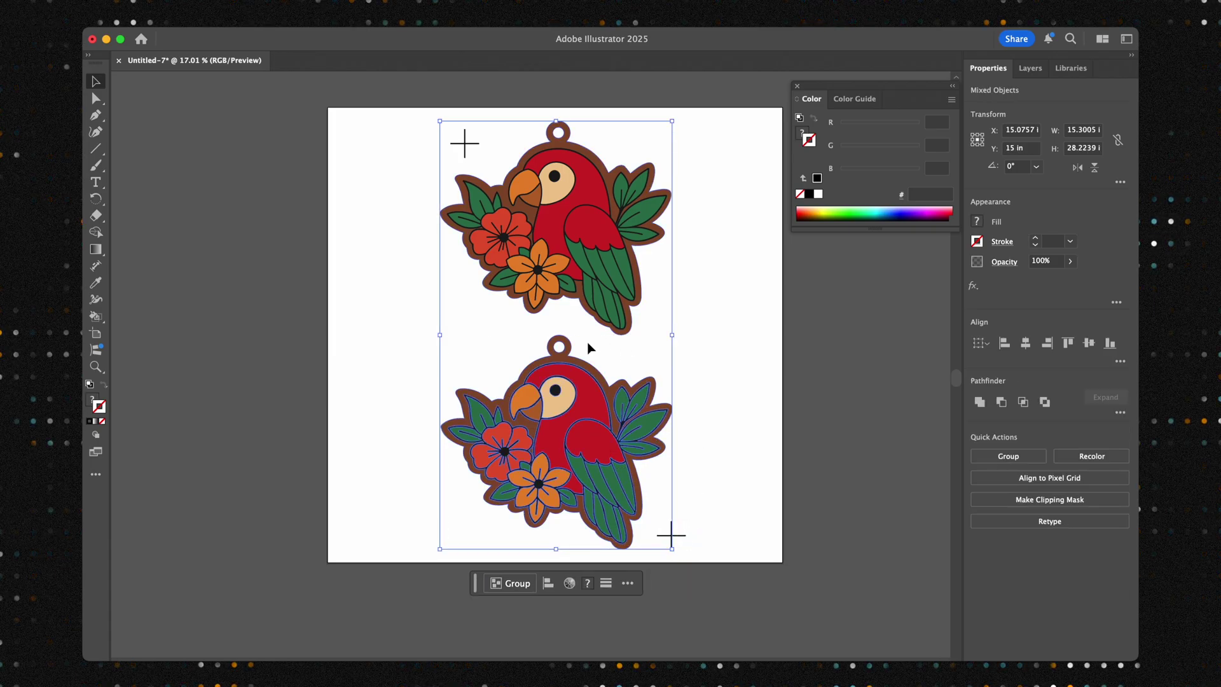
pyautogui.click(527, 332)
pyautogui.click(541, 393)
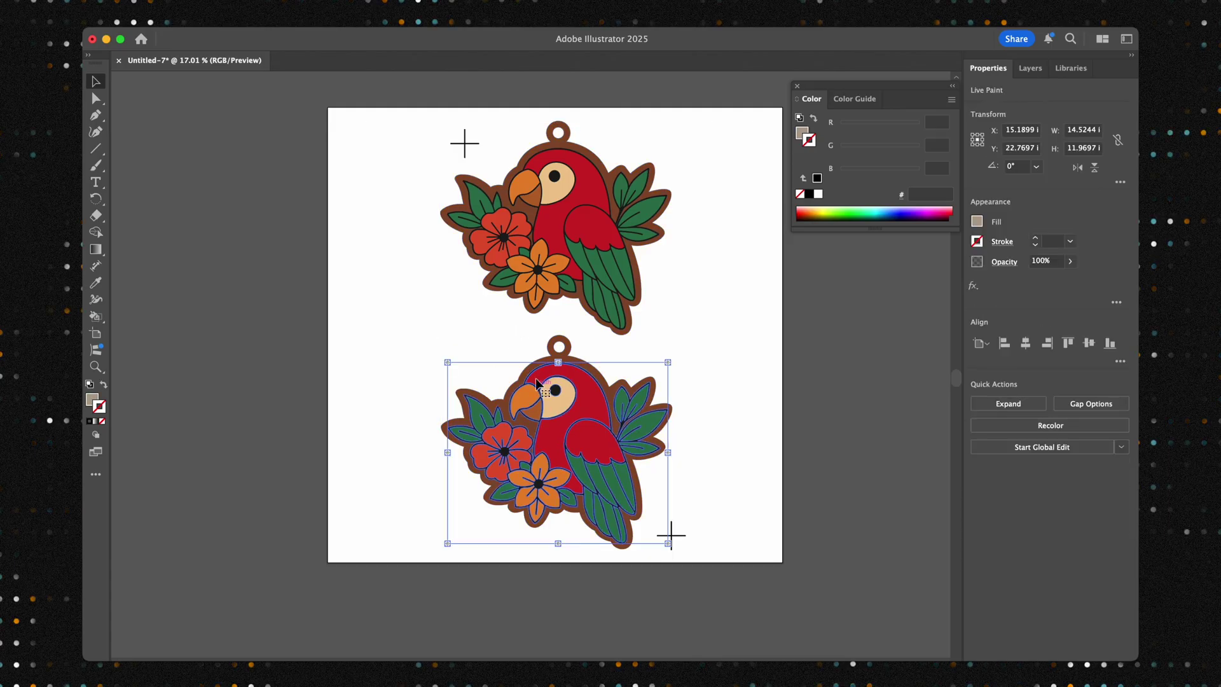
pyautogui.moveTo(411, 335); pyautogui.dragTo(212, 354)
pyautogui.click(95, 333)
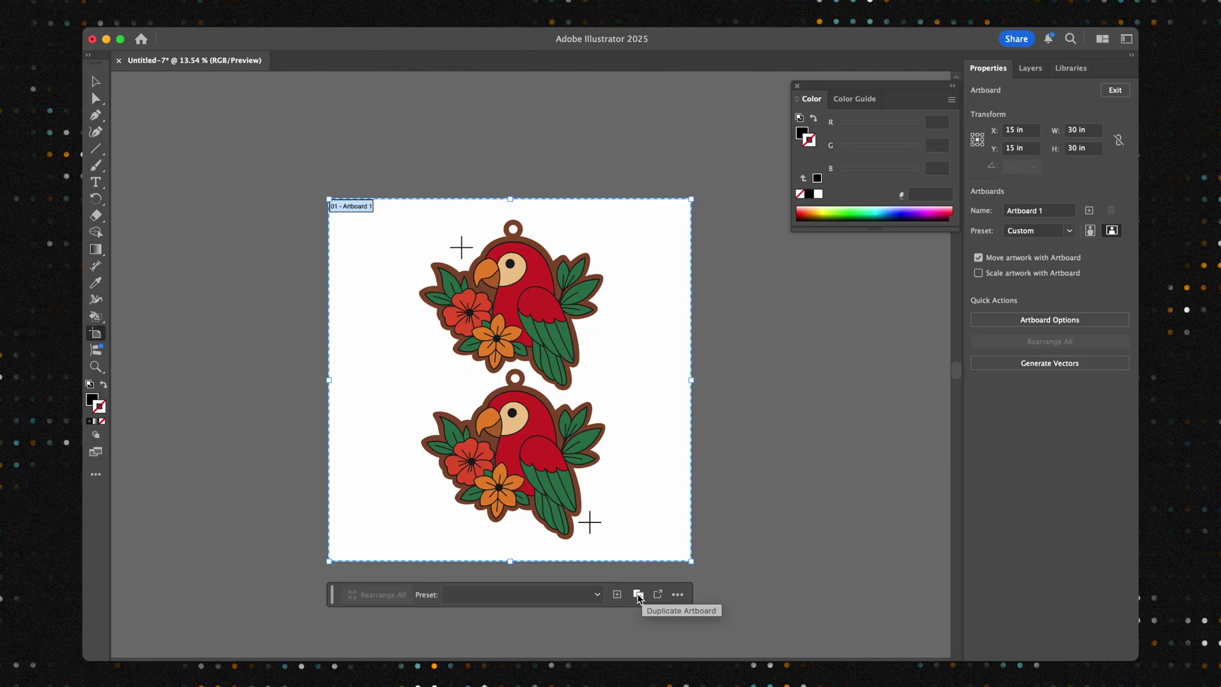
pyautogui.click(639, 597)
pyautogui.hscroll(5, 749, 545)
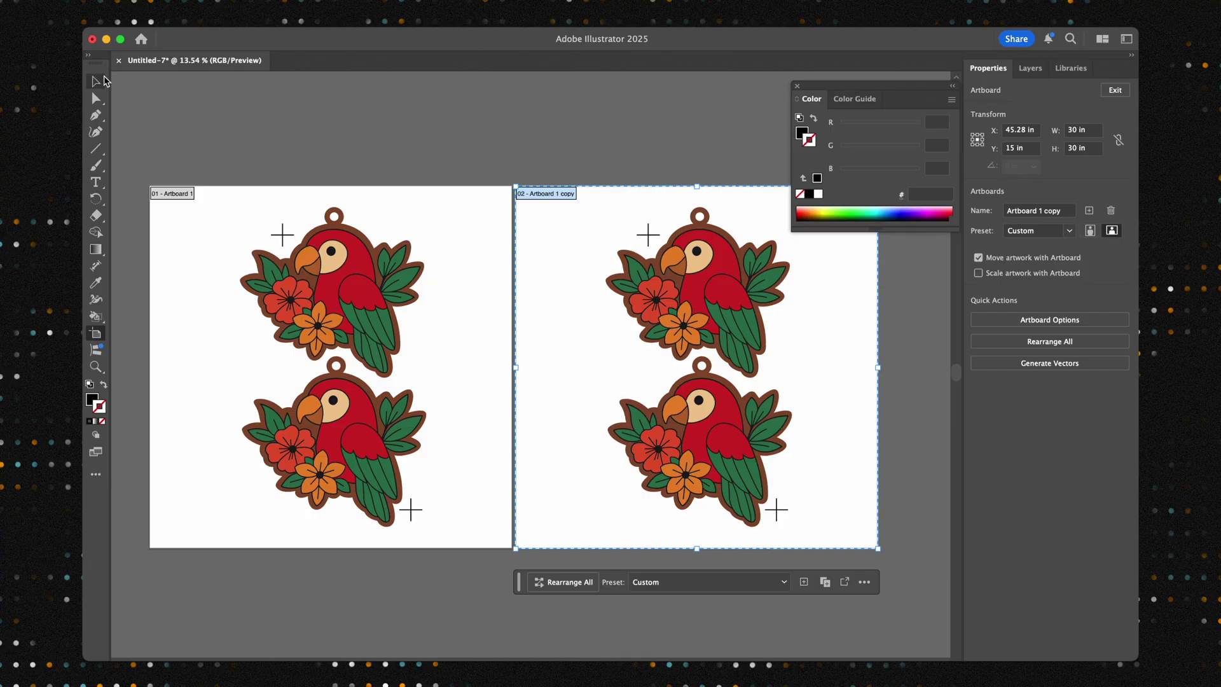
pyautogui.click(97, 81)
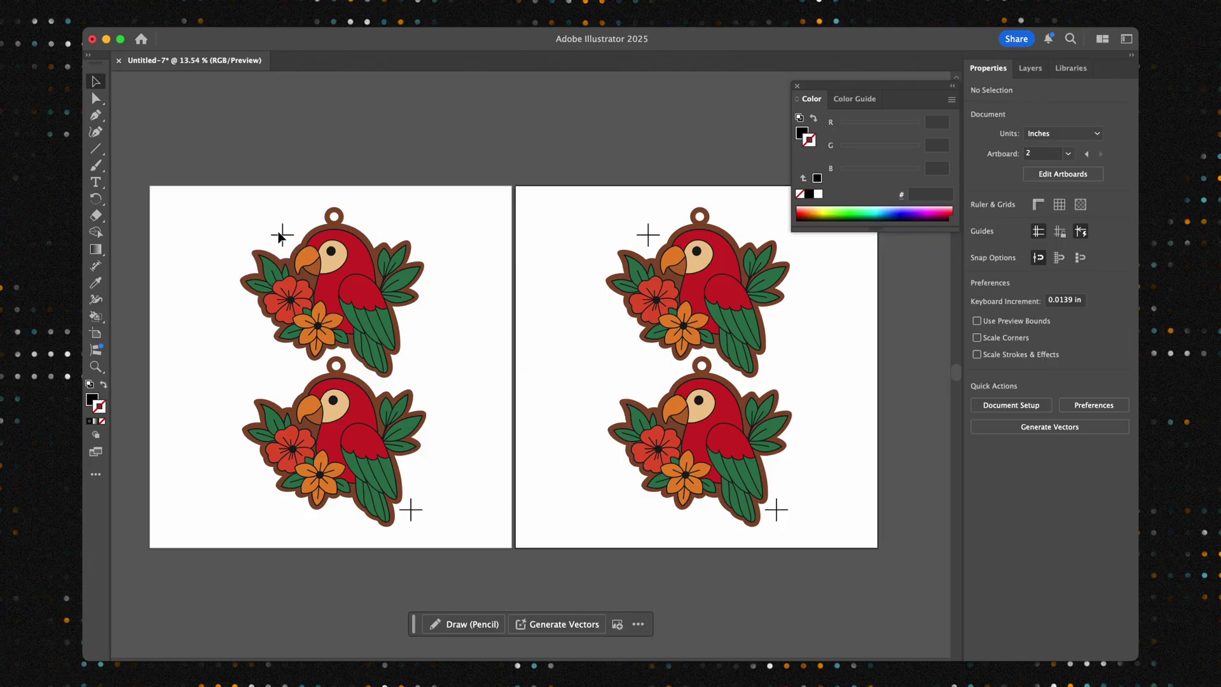
# Delete the coloured artwork from both parrots on the second artboard, keeping the brown backings.
pyautogui.hscroll(1, 616, 174)
pyautogui.click(693, 280)
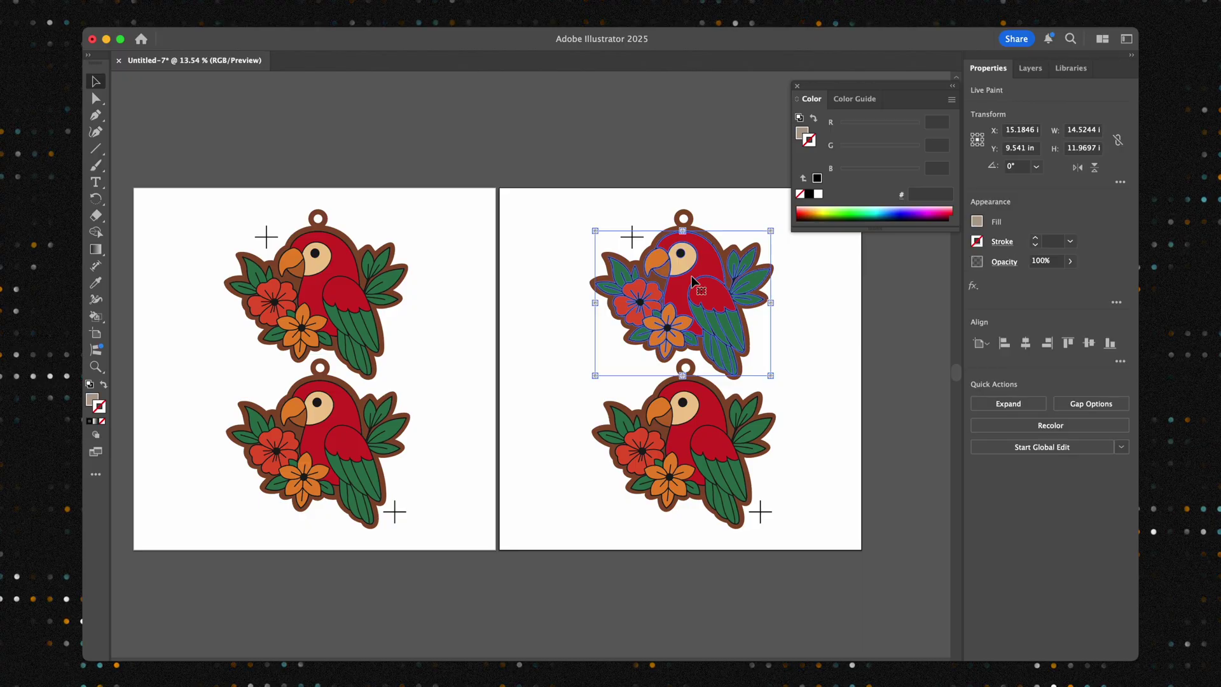
pyautogui.press('Delete')
pyautogui.click(691, 387)
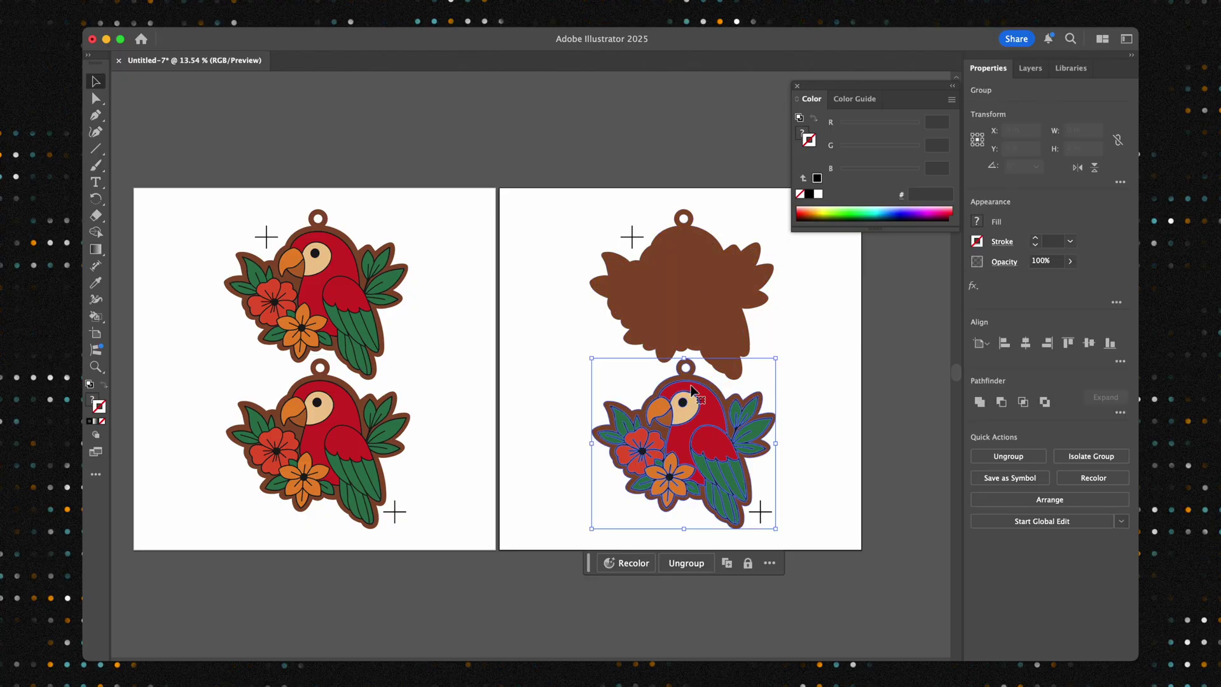
pyautogui.click(690, 563)
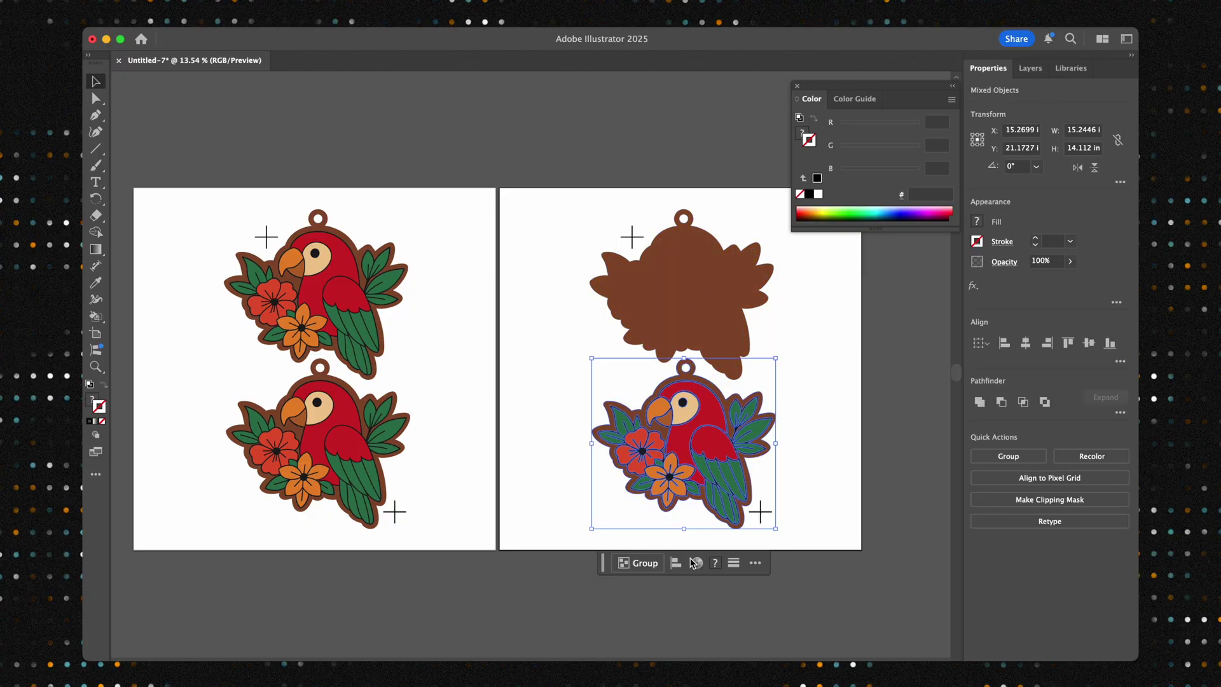
pyautogui.click(701, 591)
pyautogui.click(692, 428)
pyautogui.press('Delete')
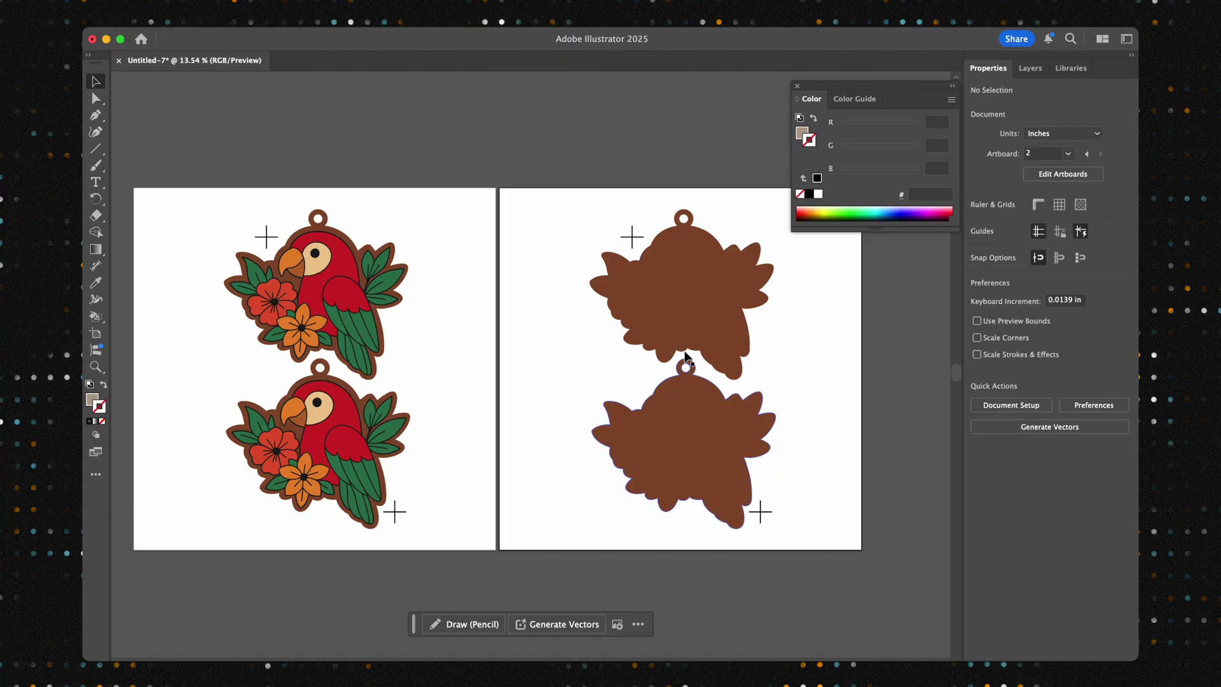
# Set the brown backing shapes' fill to None so only outlines remain.
pyautogui.click(658, 300)
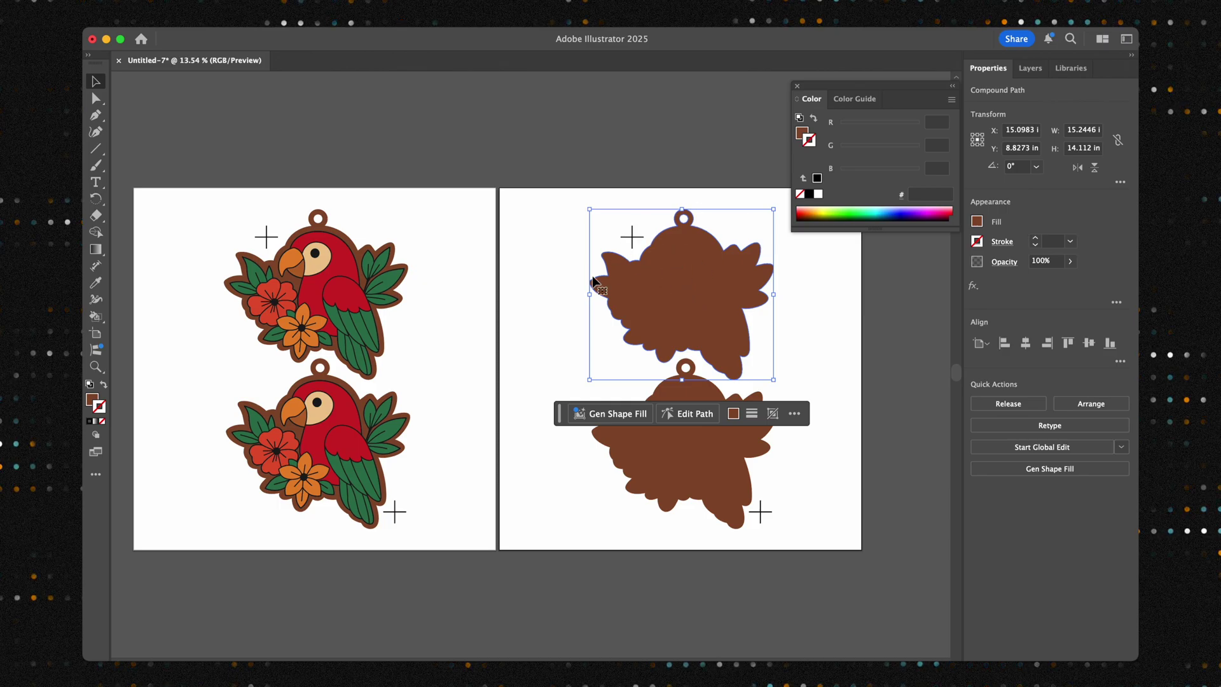
pyautogui.hotkey('ctrl', 'z')
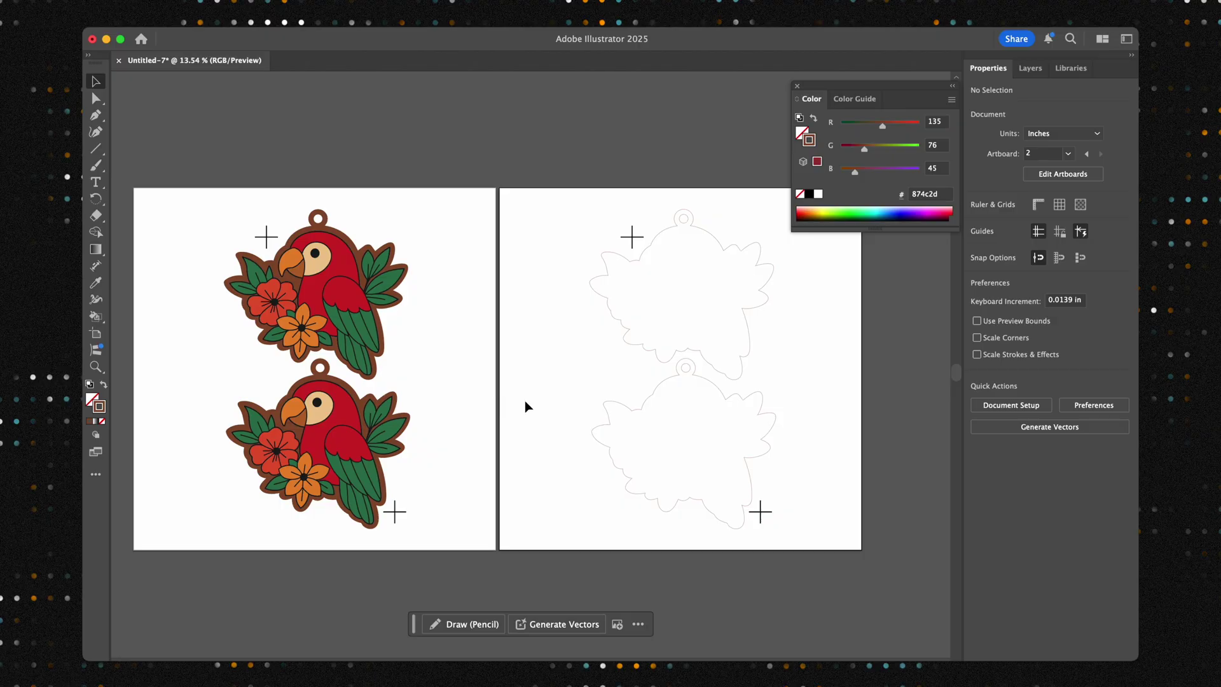
pyautogui.scroll(1, 560, 407)
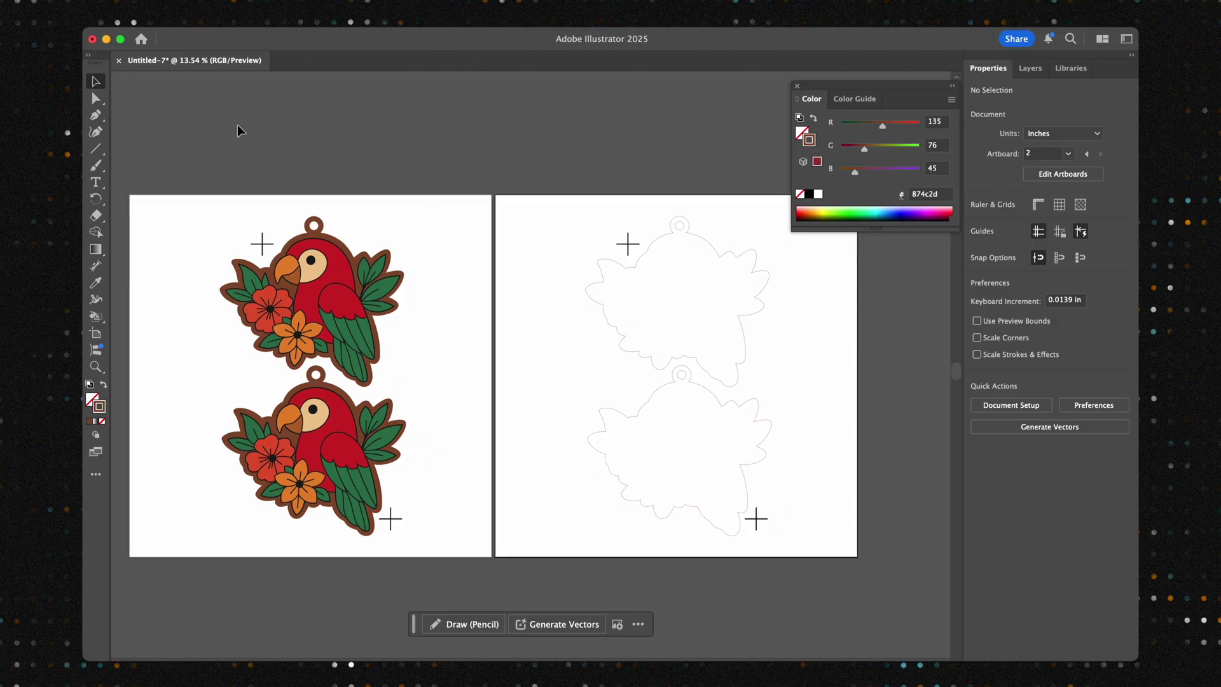
pyautogui.moveTo(180, 141); pyautogui.dragTo(217, 225)
# Send the coloured parrots and crosses to Export for Screens as an asset renamed PRINT.
pyautogui.click(453, 474)
pyautogui.rightClick(343, 285)
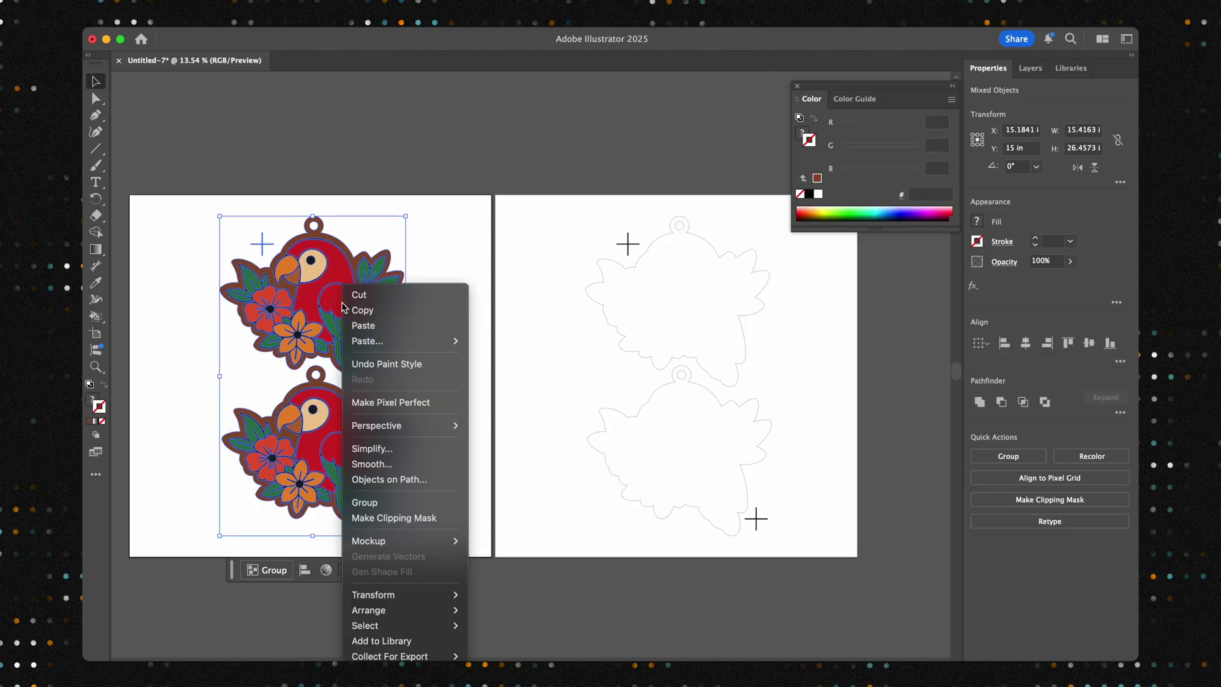
pyautogui.click(503, 662)
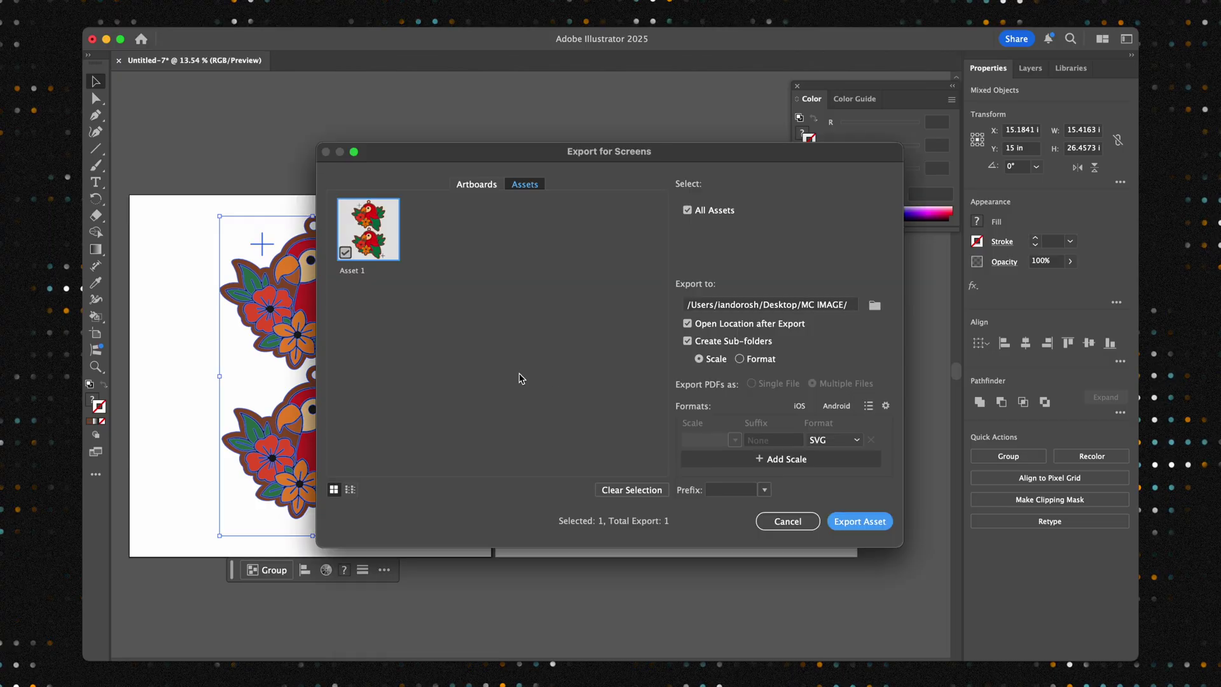
pyautogui.doubleClick(351, 270)
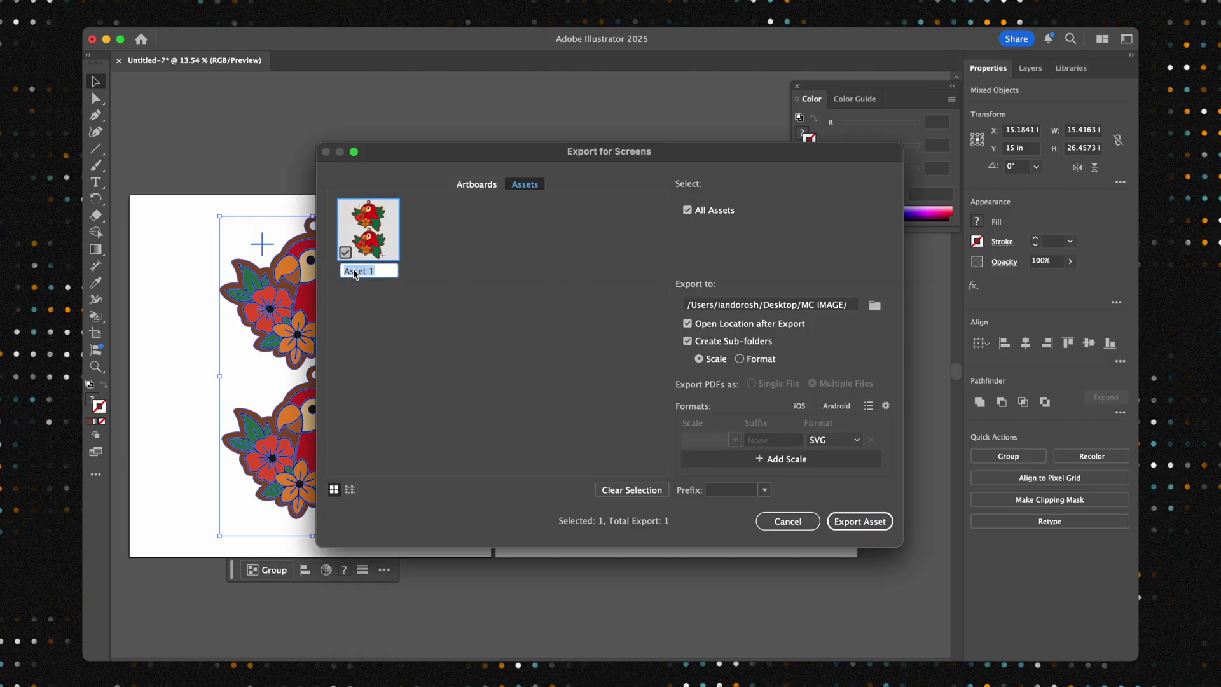
pyautogui.write('aPRIN')
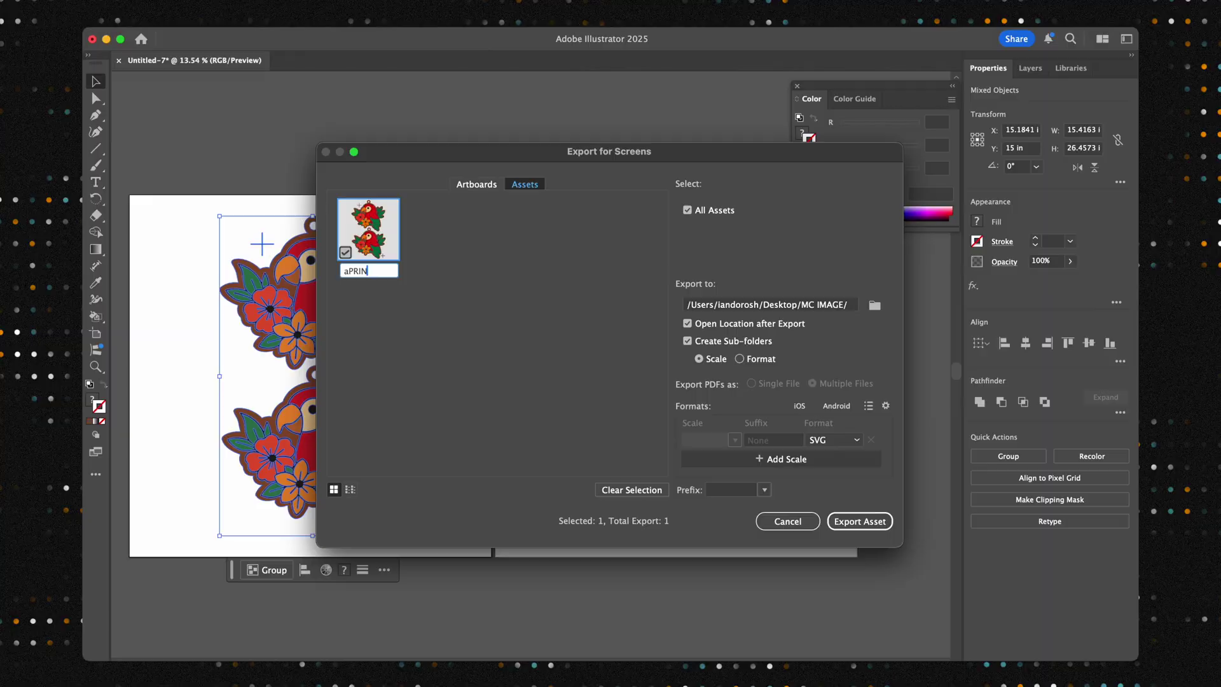
pyautogui.press('super+a')
pyautogui.write('PRINT')
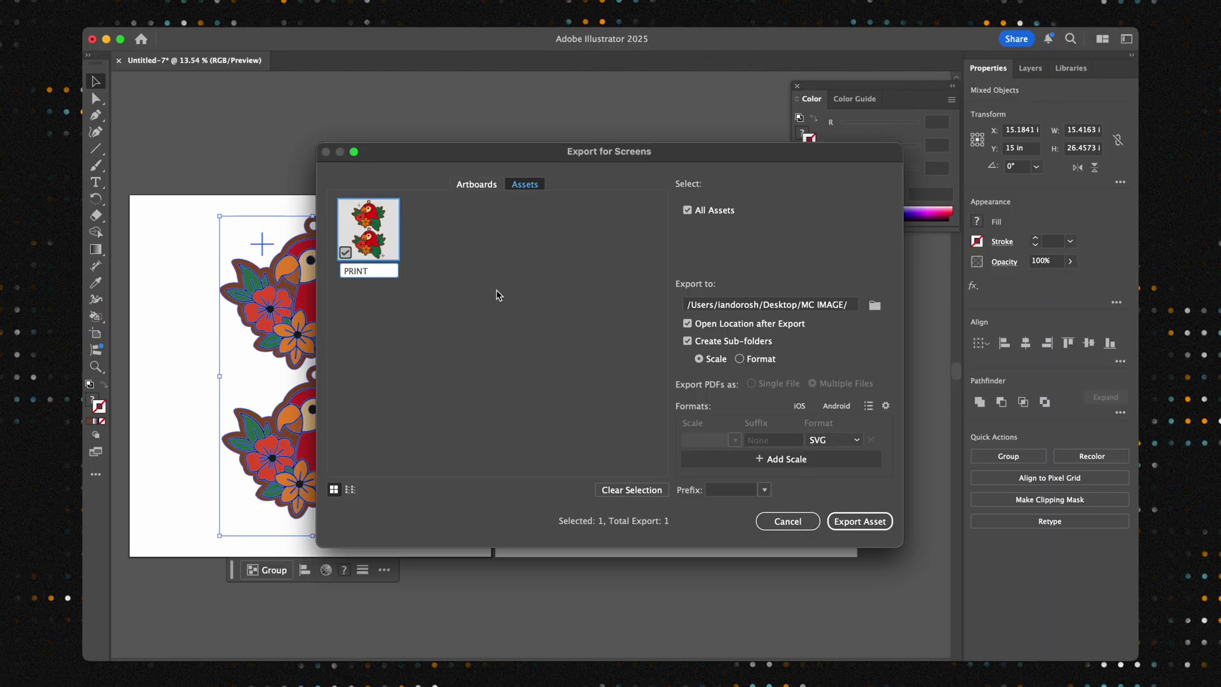
pyautogui.press('Return')
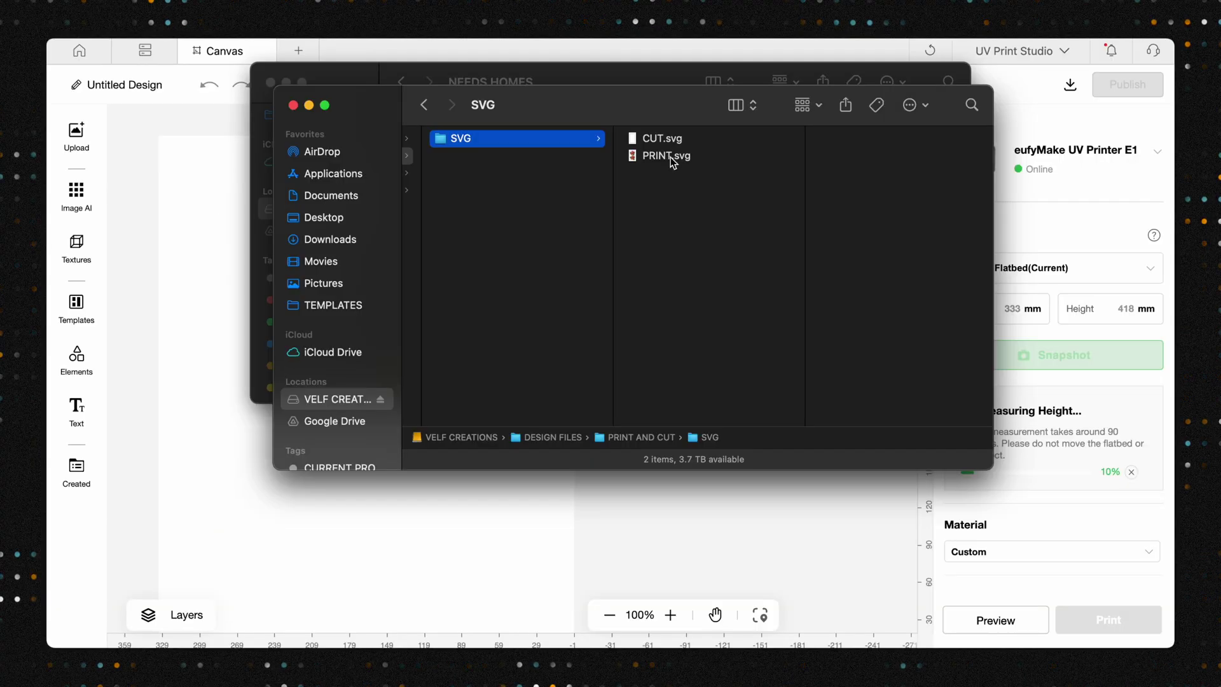
# Import PRINT.svg from Finder onto the eufyMake UV Print Studio canvas.
pyautogui.click(673, 159)
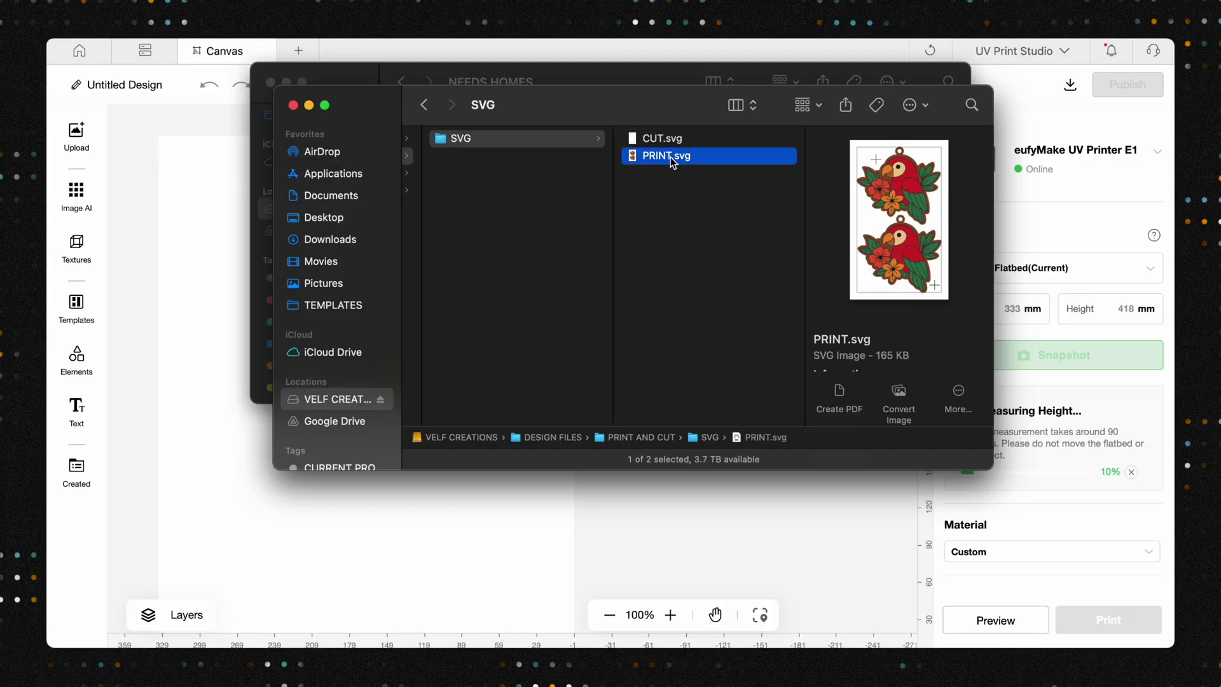
pyautogui.moveTo(671, 162); pyautogui.dragTo(676, 533)
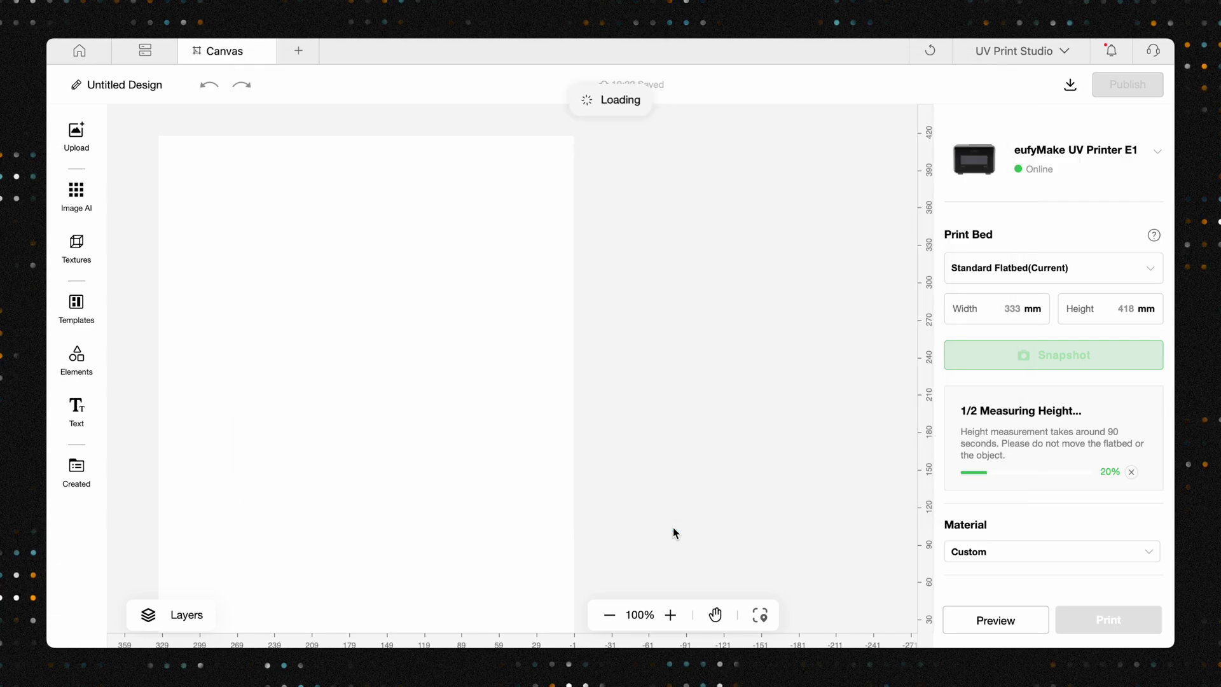
pyautogui.scroll(-5, 579, 408)
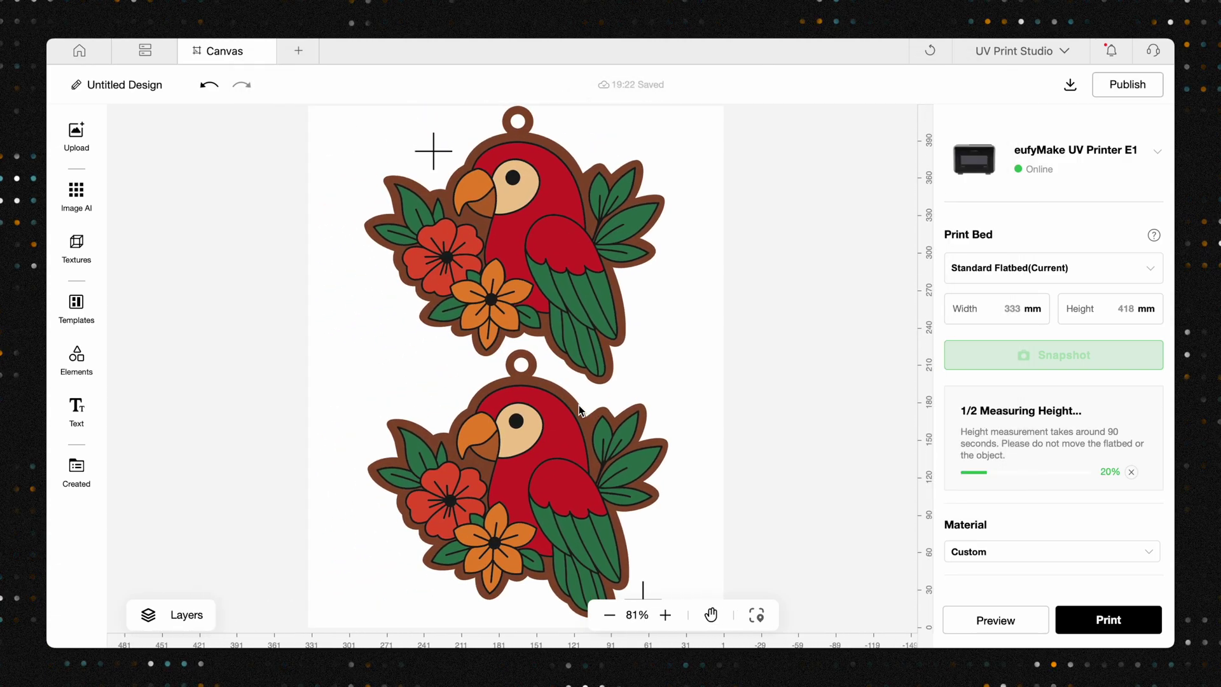
# Scale the artwork to about 107.73 × 184.89 mm and move it toward the canvas centre.
pyautogui.moveTo(438, 188); pyautogui.dragTo(703, 577)
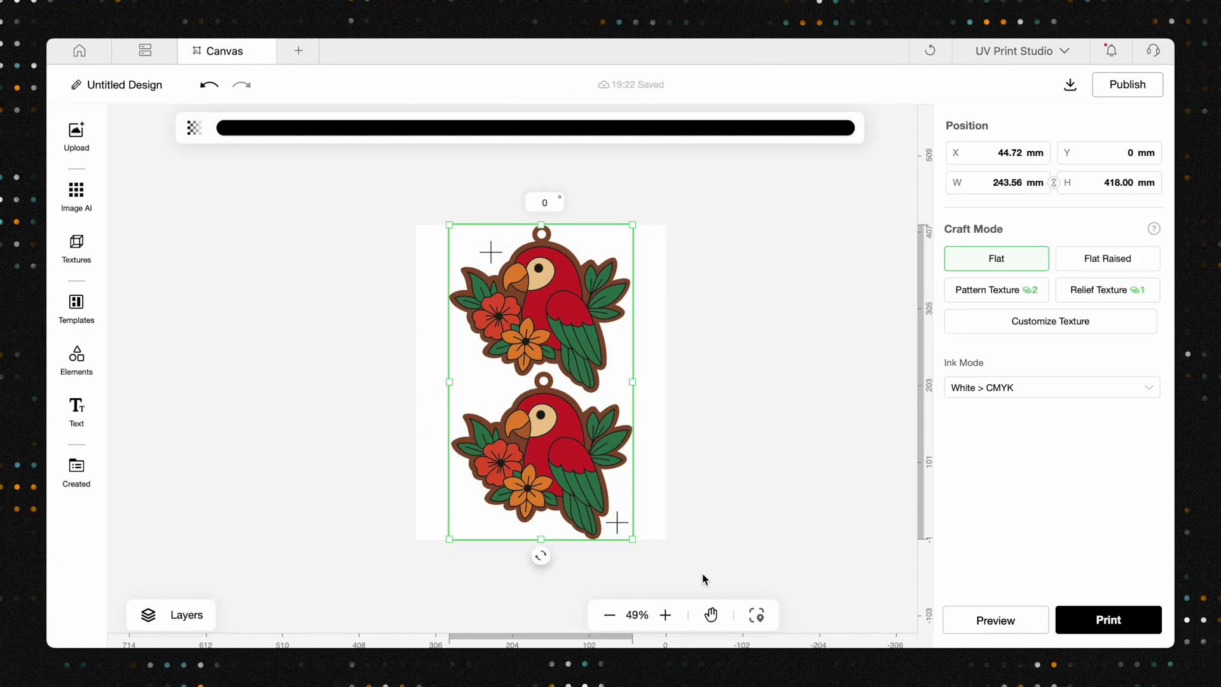
pyautogui.moveTo(636, 223); pyautogui.dragTo(518, 392)
pyautogui.moveTo(501, 443); pyautogui.dragTo(552, 356)
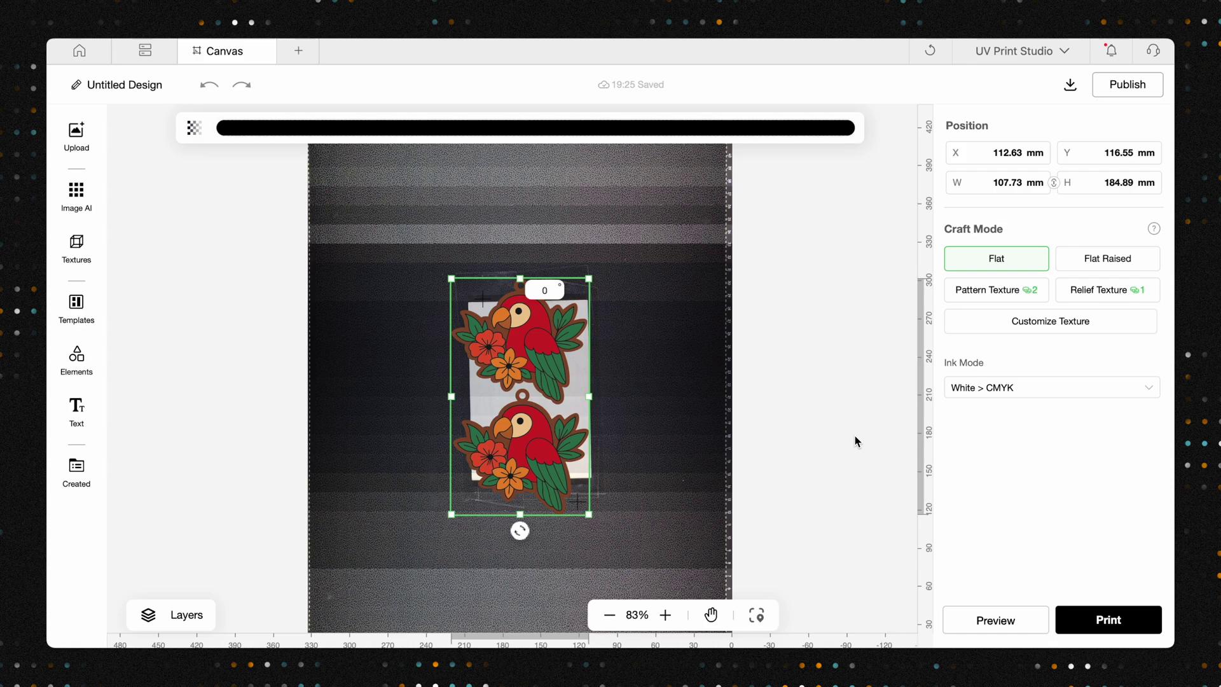
# Shrink the parrots to 77.75 × 133.44 mm, place them on the blank sheet, and rotate slightly.
pyautogui.click(634, 348)
pyautogui.scroll(5, 634, 292)
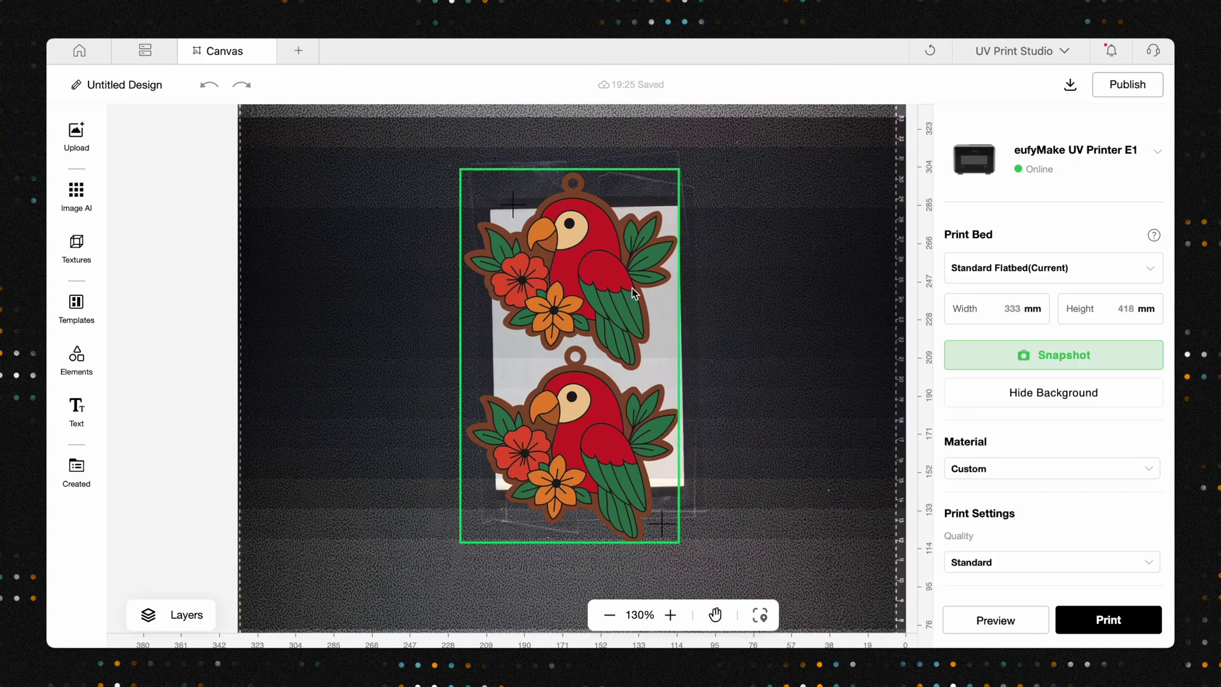
pyautogui.moveTo(634, 293)
pyautogui.mouseDown()
pyautogui.moveTo(623, 265)
pyautogui.moveTo(634, 268)
pyautogui.mouseUp()
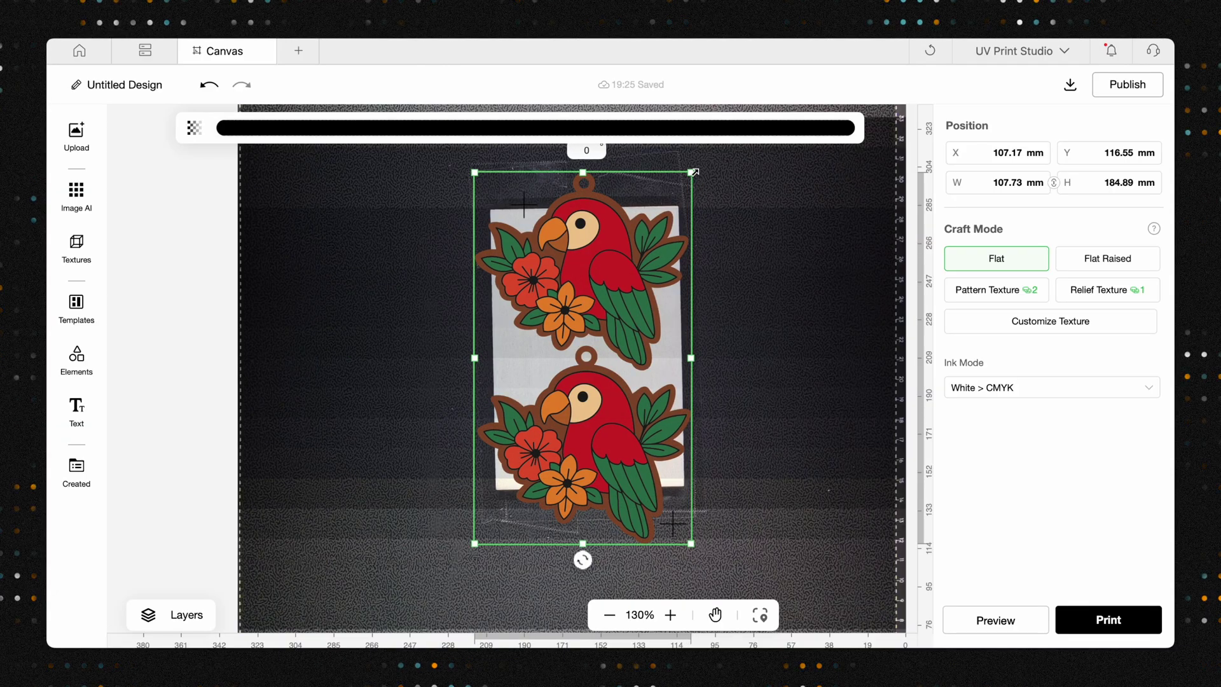
pyautogui.moveTo(691, 172); pyautogui.dragTo(630, 275)
pyautogui.moveTo(590, 344); pyautogui.dragTo(615, 285)
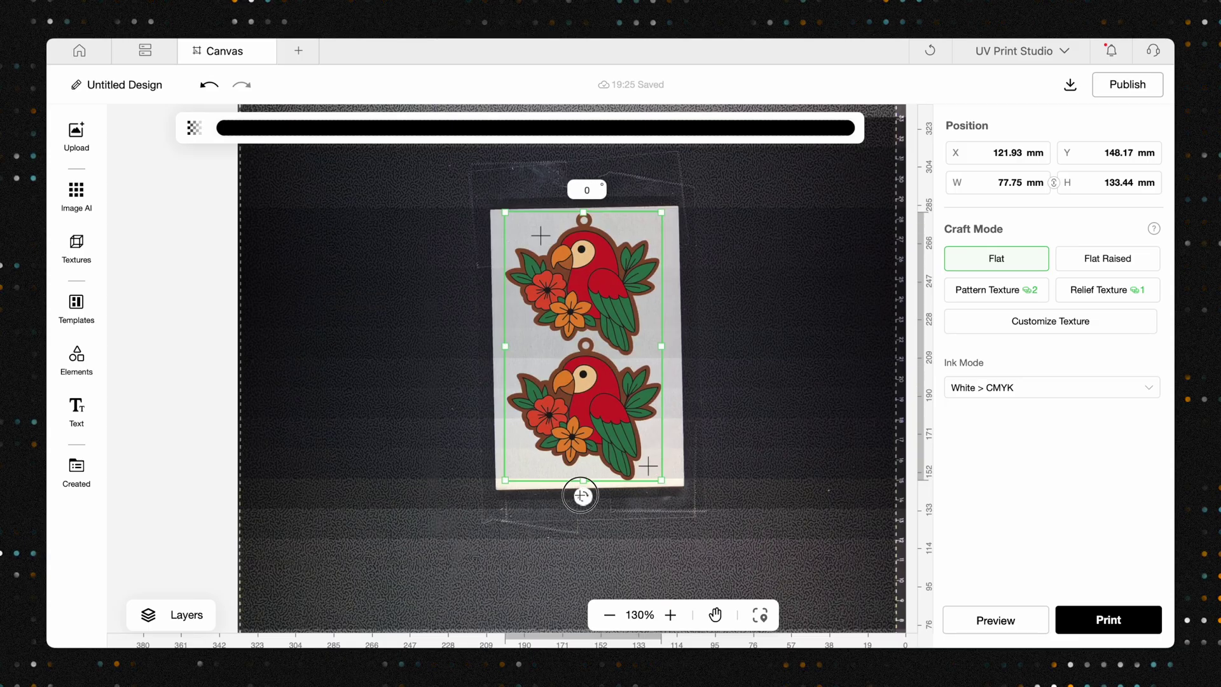
pyautogui.moveTo(581, 495); pyautogui.dragTo(584, 497)
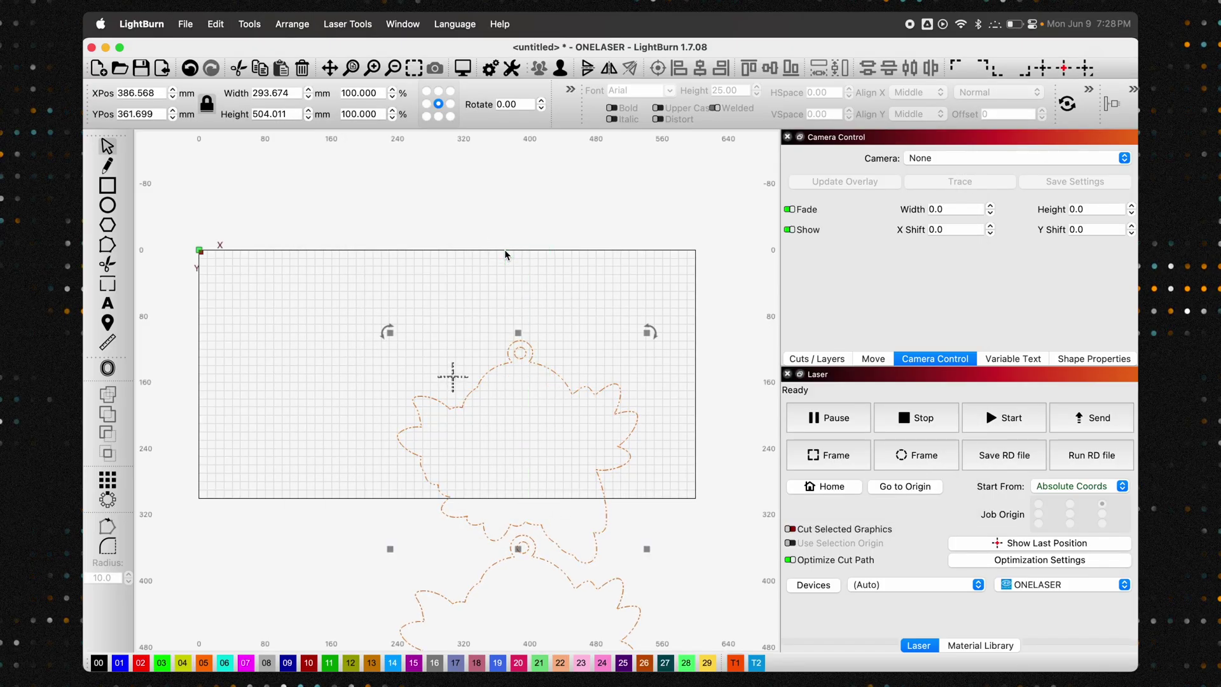
# Move the cut outlines onto the bed, scale them to 145.370 × 249.496 mm, and ungroup them.
pyautogui.moveTo(534, 349); pyautogui.dragTo(490, 199)
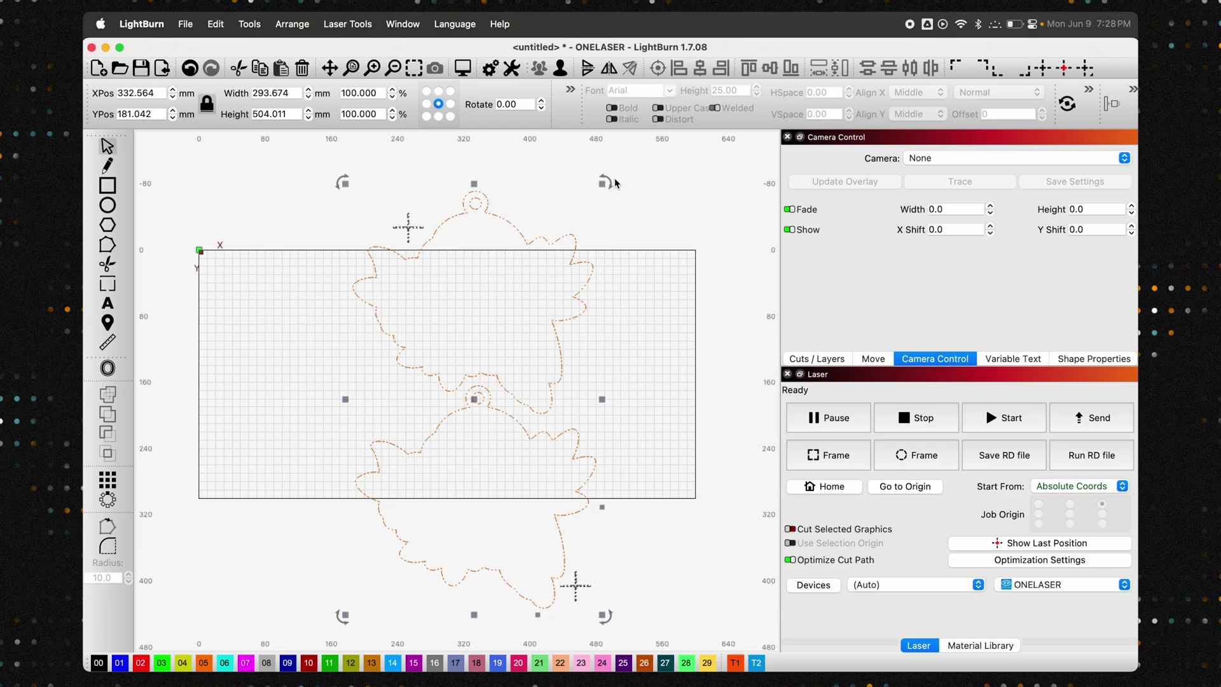
pyautogui.moveTo(615, 183); pyautogui.dragTo(344, 274)
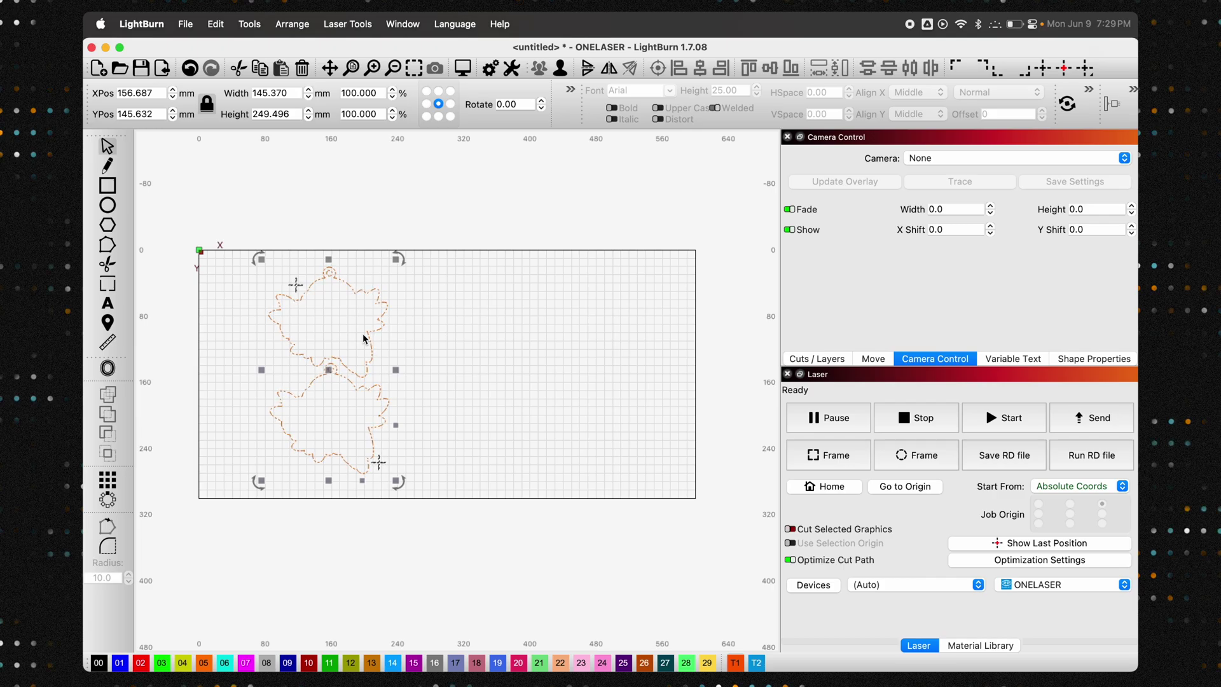
pyautogui.rightClick(382, 316)
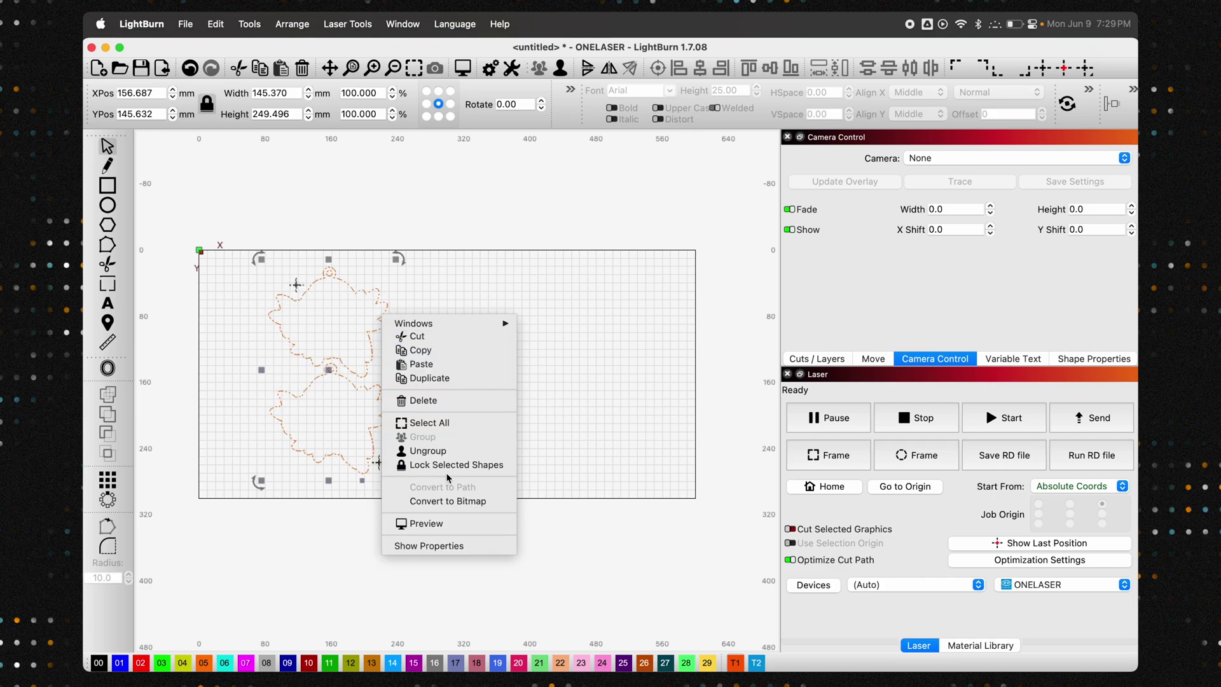
pyautogui.click(434, 455)
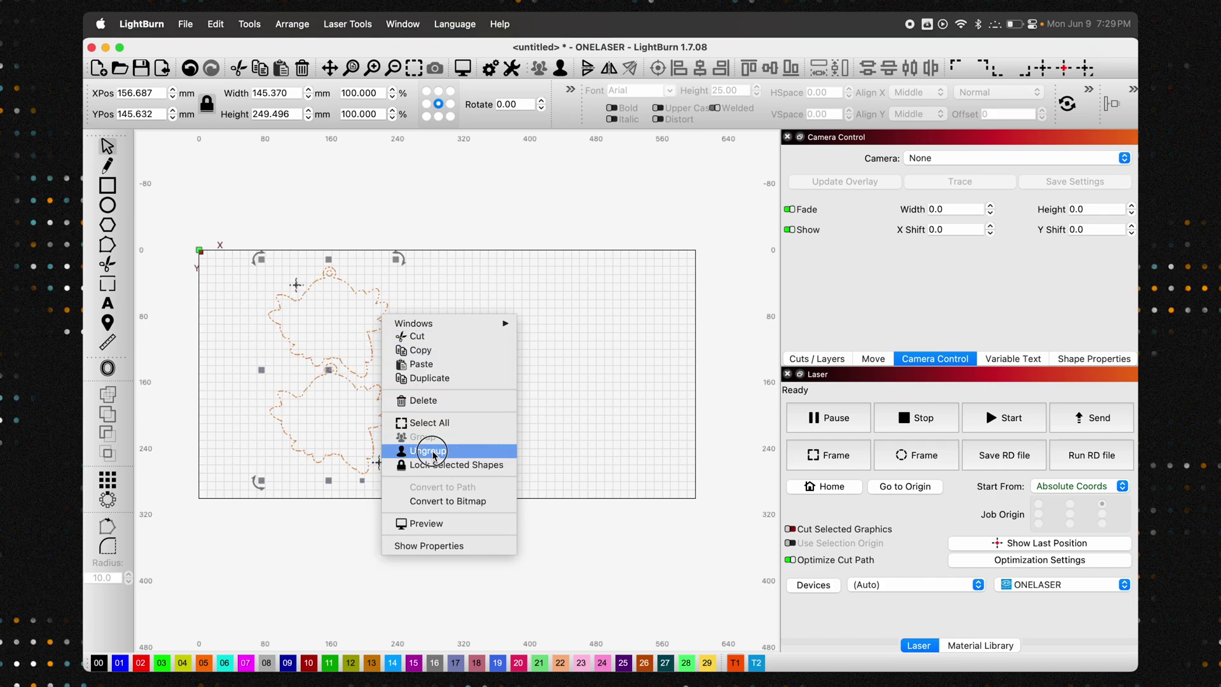
pyautogui.click(378, 461)
pyautogui.click(382, 464)
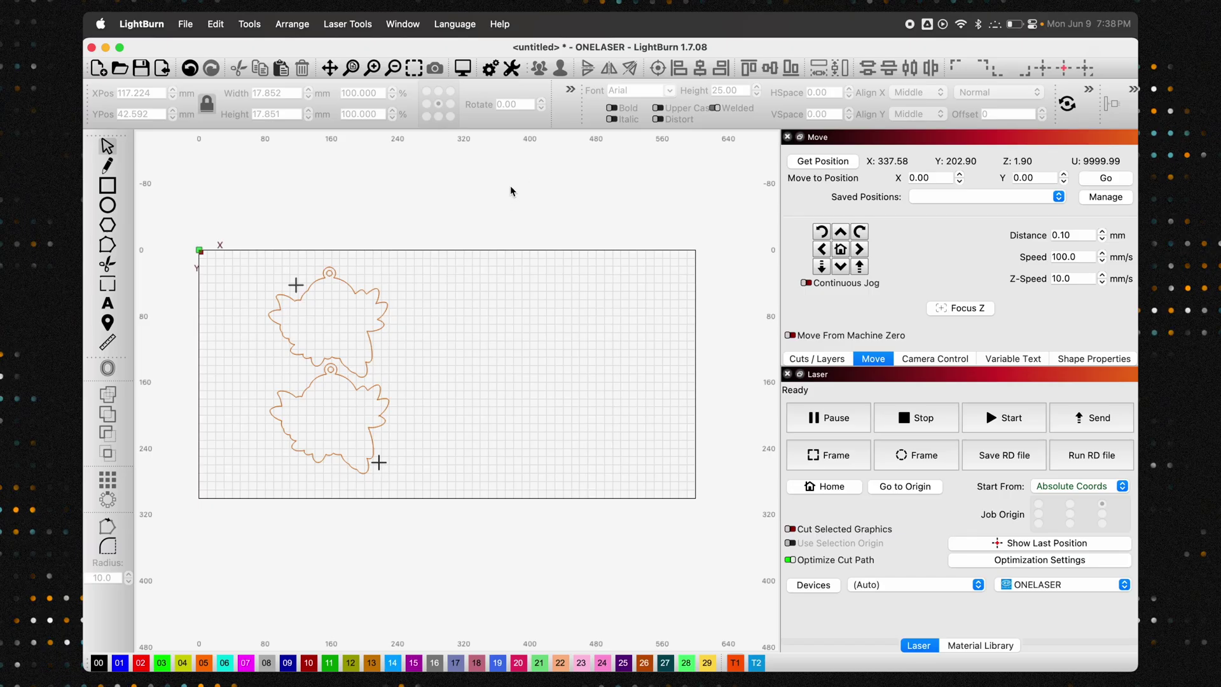
# Launch the Print and Cut wizard, select the upper-left crosshair, and adjust the jog step distance.
pyautogui.click(347, 23)
pyautogui.moveTo(354, 51)
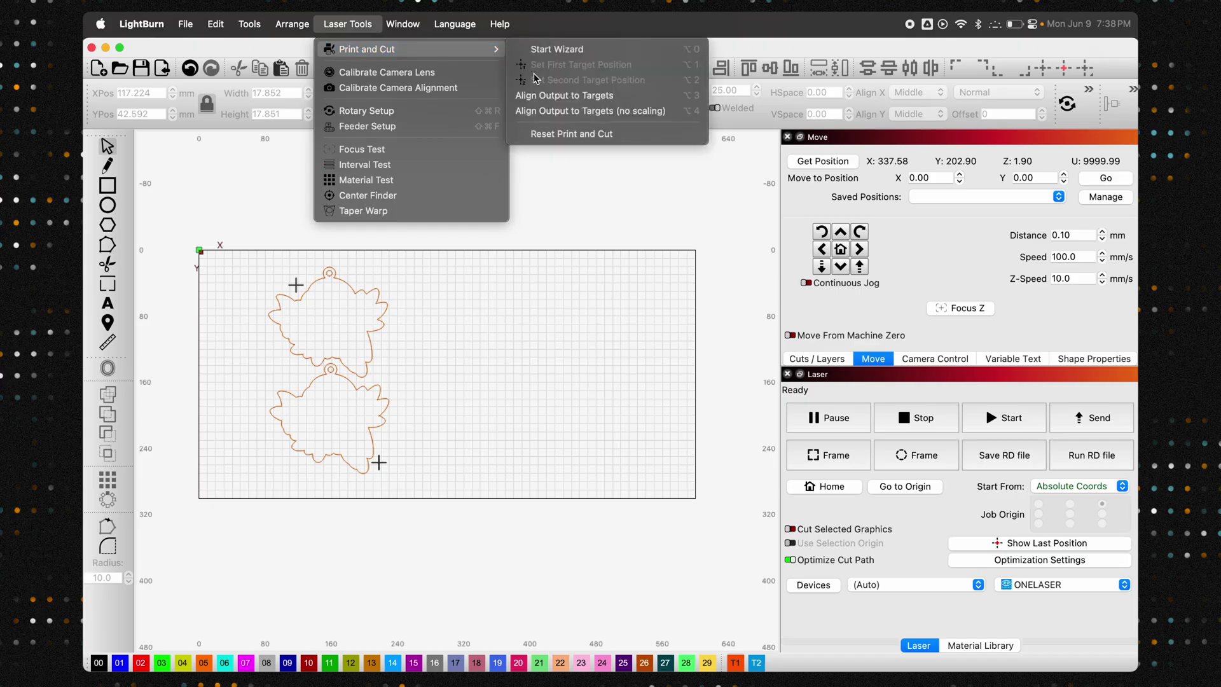
pyautogui.click(563, 55)
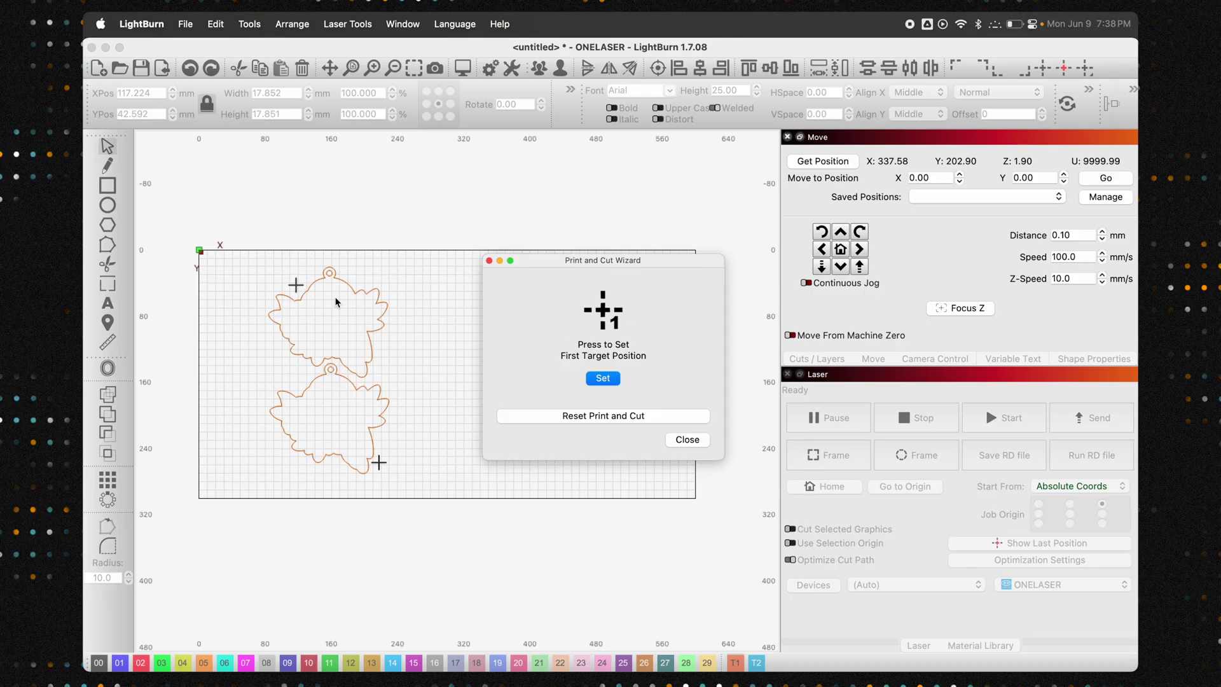
pyautogui.click(295, 286)
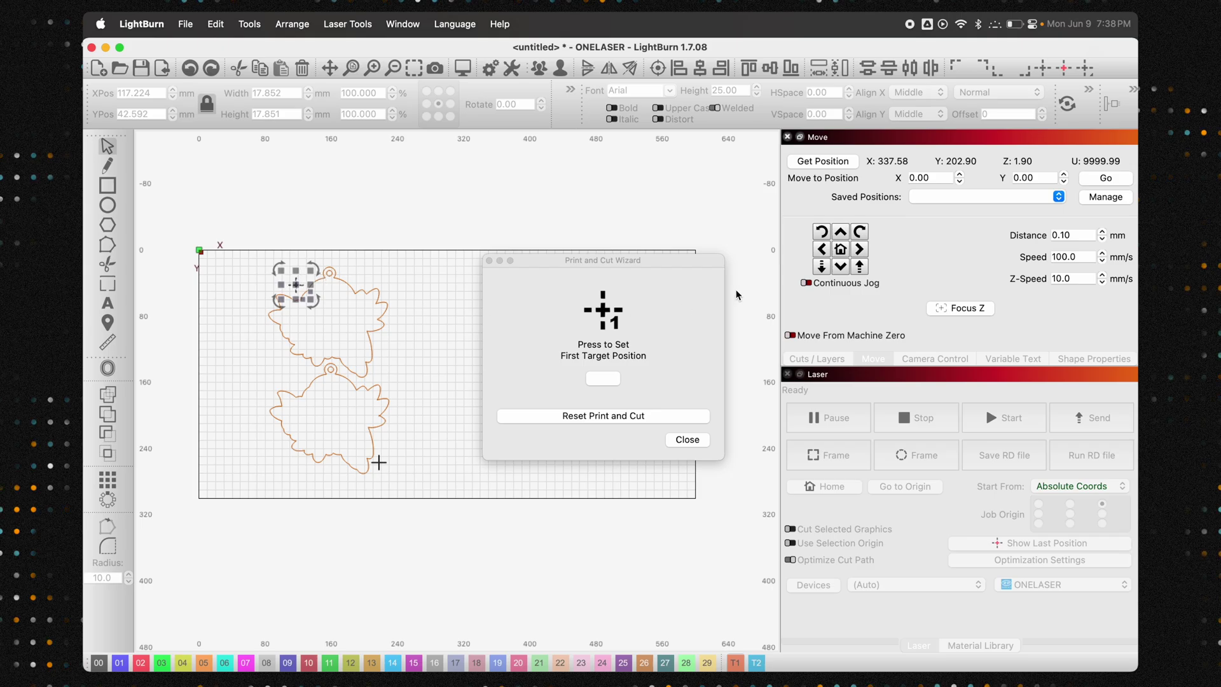
pyautogui.click(1059, 236)
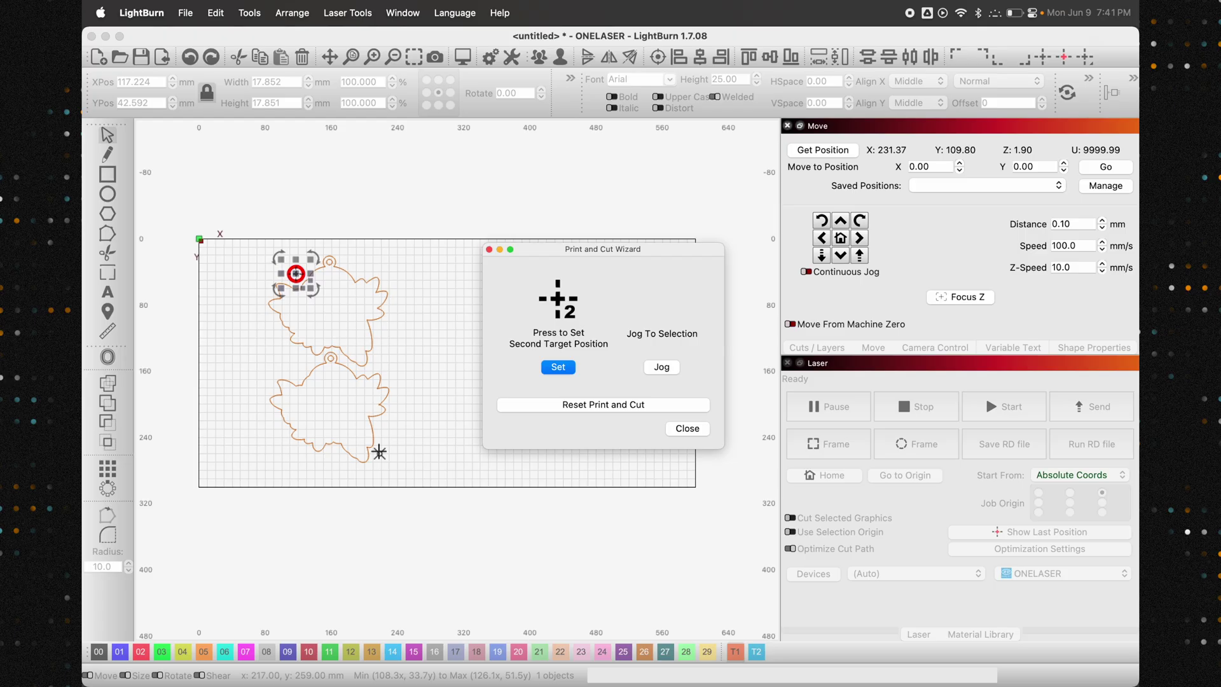
# Record the lower-right crosshair as the second target and align the outlines with scaling.
pyautogui.click(380, 452)
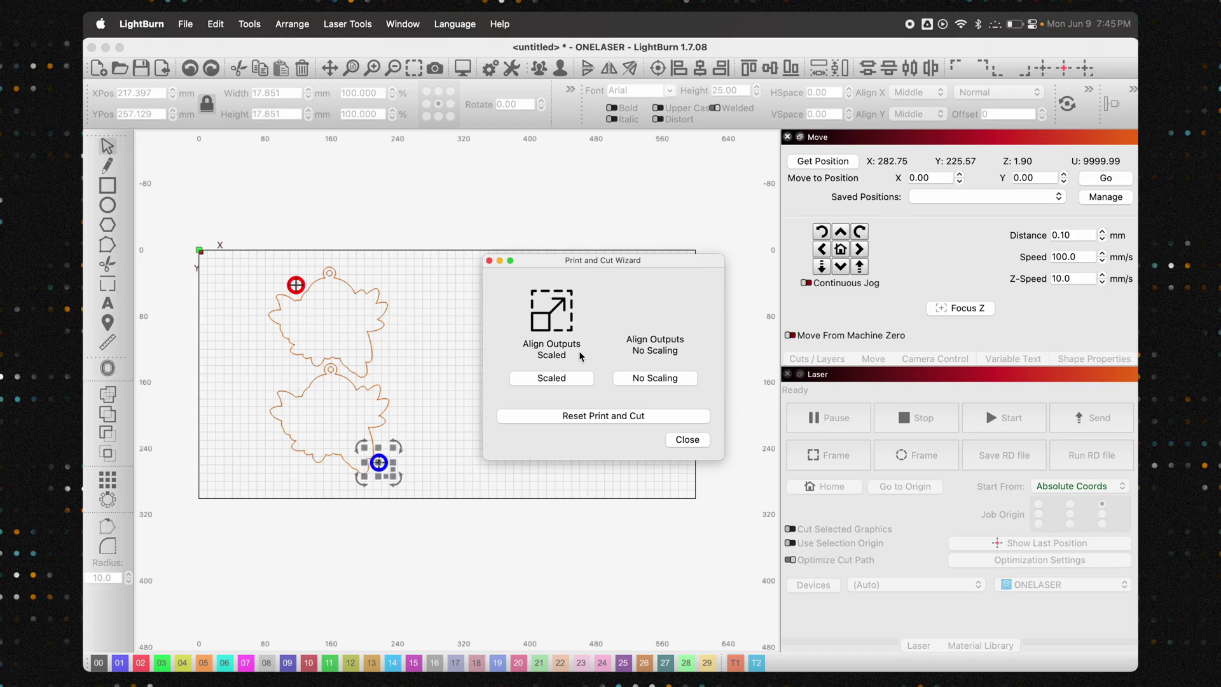
pyautogui.click(551, 379)
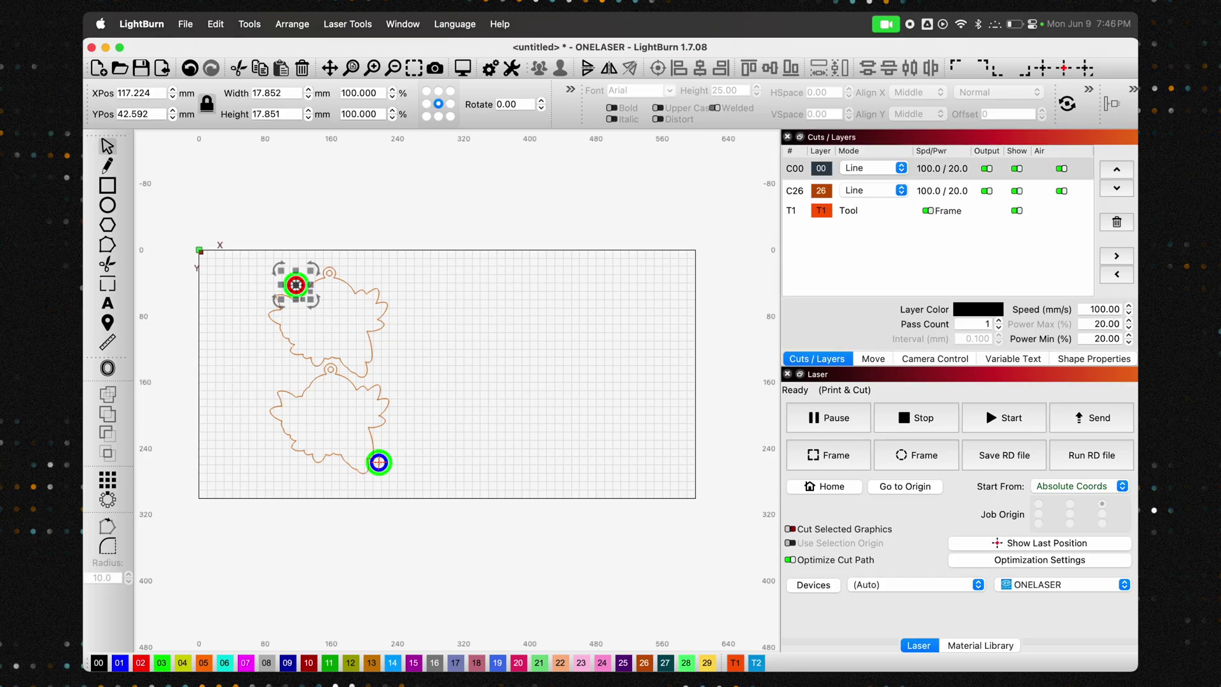
# Move the upper and lower-right crosshair targets onto the T1 tool layer.
pyautogui.click(736, 663)
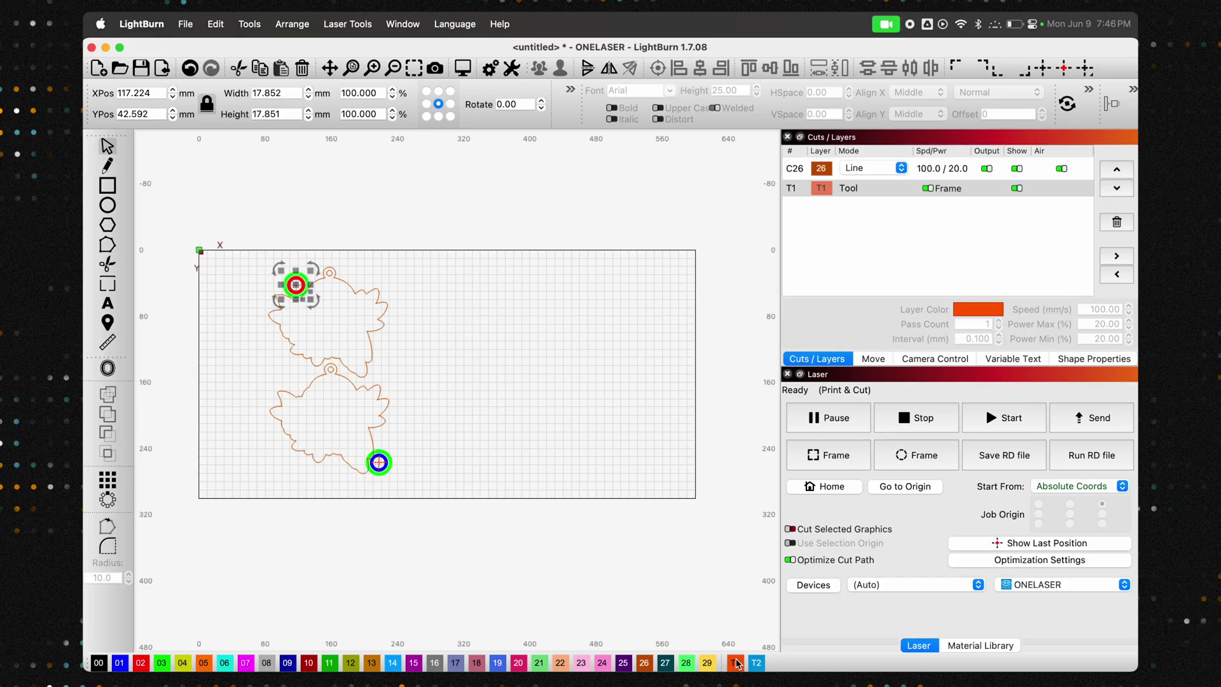
pyautogui.click(497, 445)
pyautogui.click(380, 461)
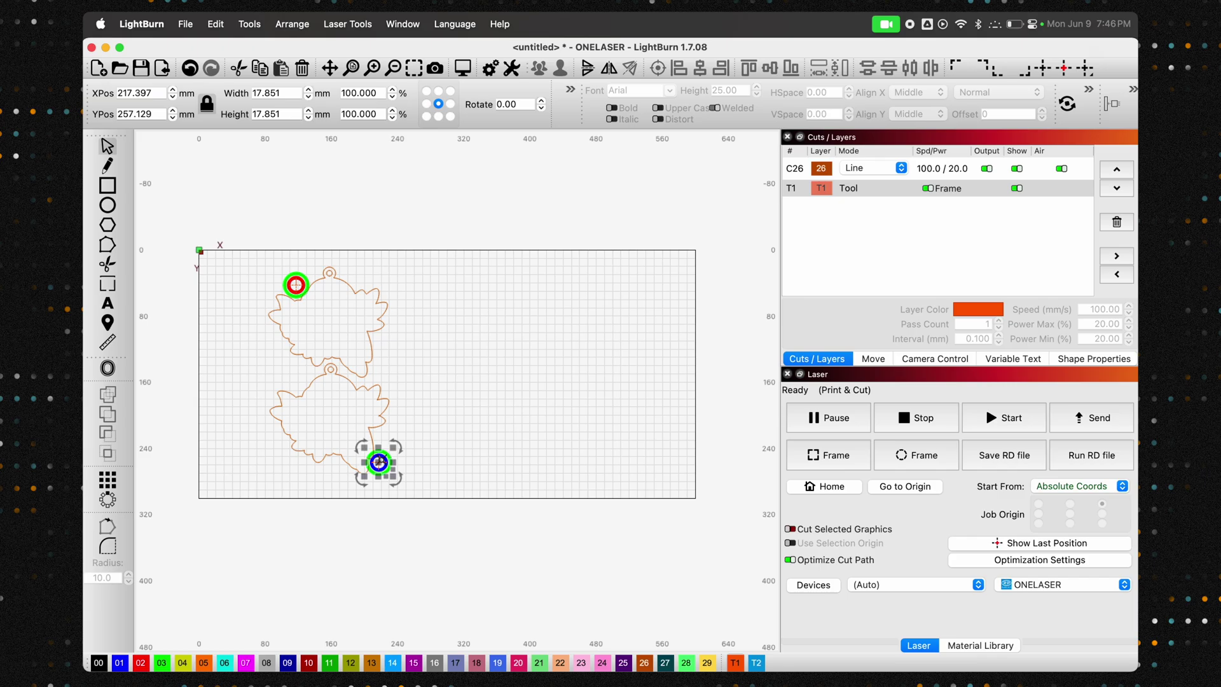
pyautogui.click(736, 663)
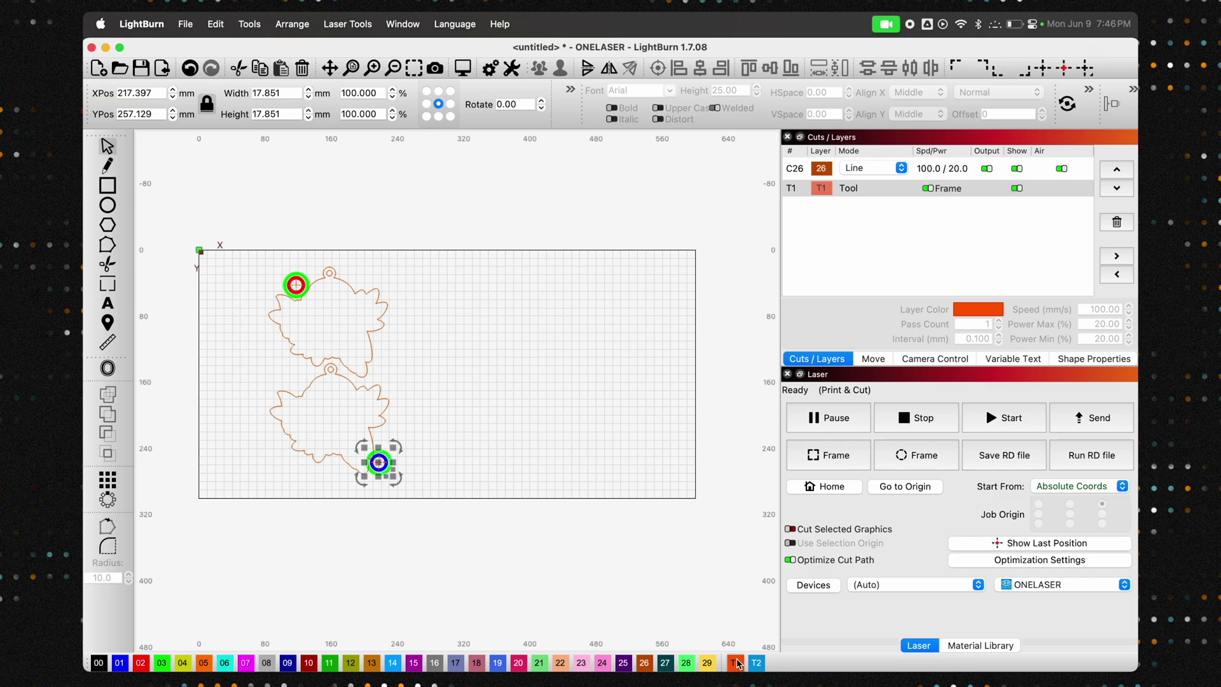
pyautogui.click(524, 437)
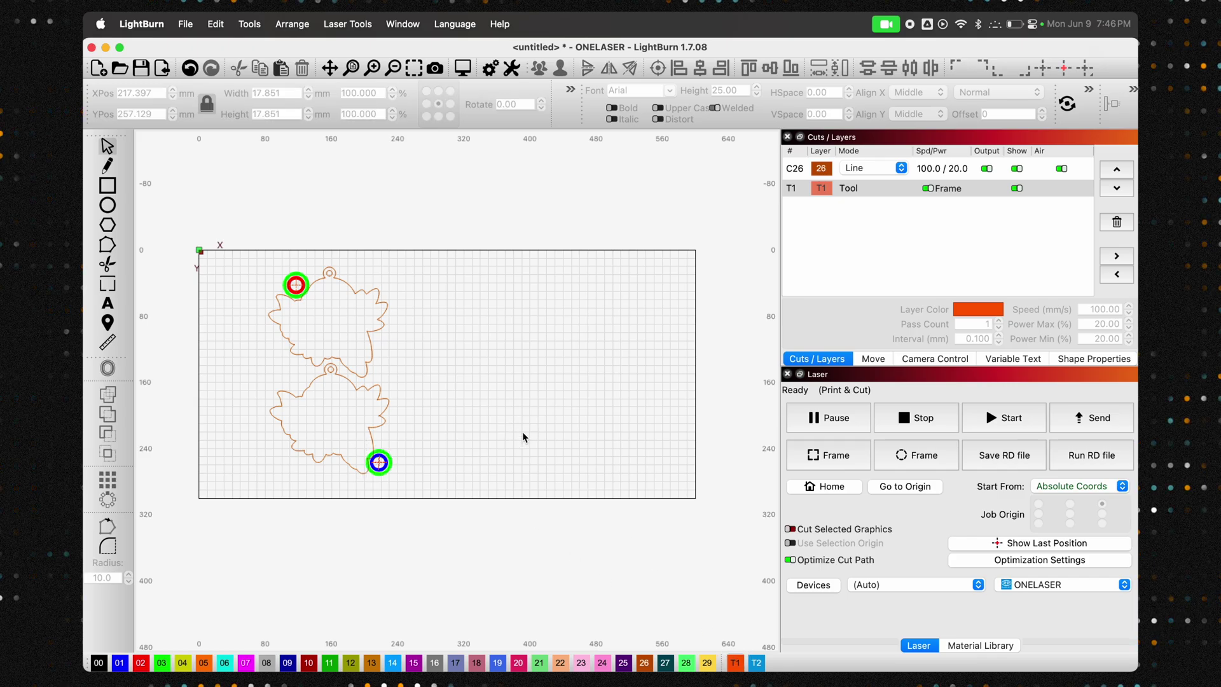
# Select both parrot cut outlines together with a marquee.
pyautogui.click(372, 356)
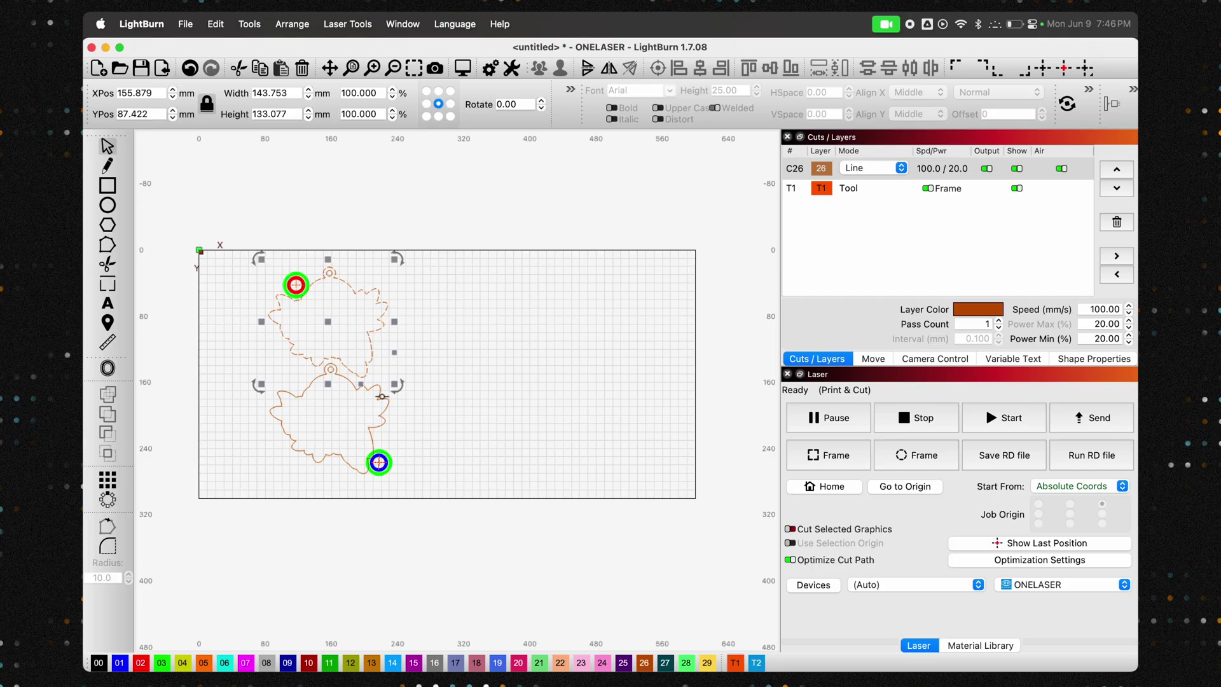
pyautogui.keyDown('shift'); pyautogui.click(384, 398); pyautogui.keyUp('shift')
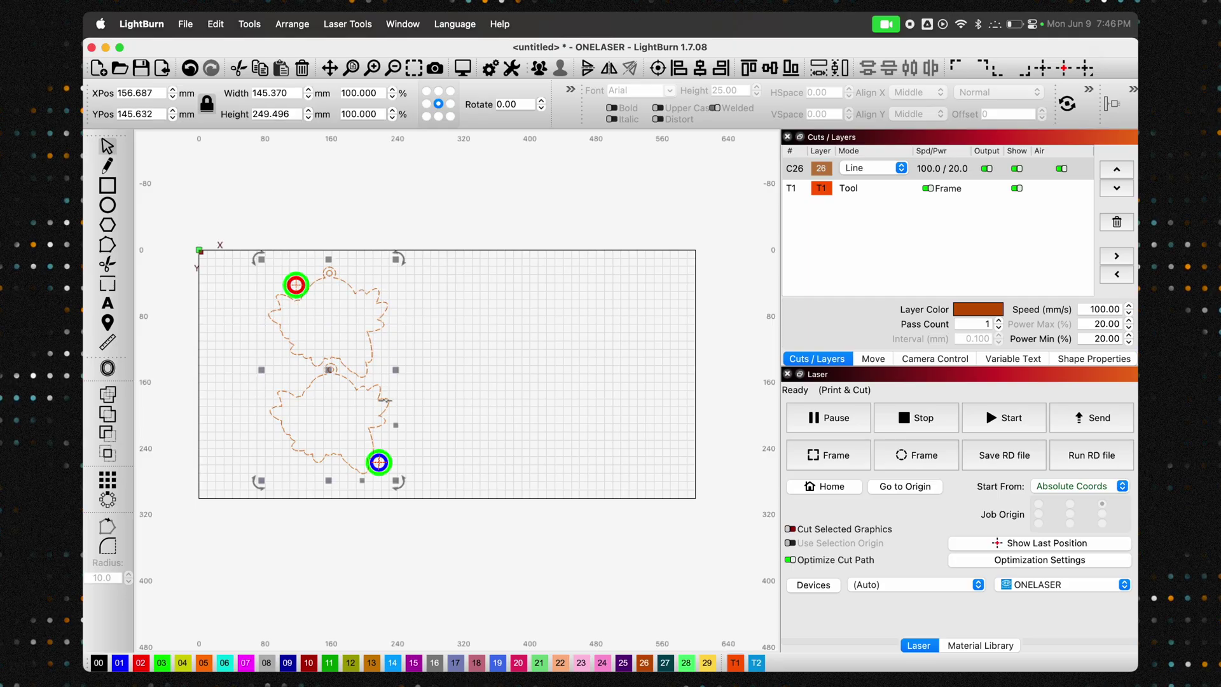
pyautogui.press('Escape')
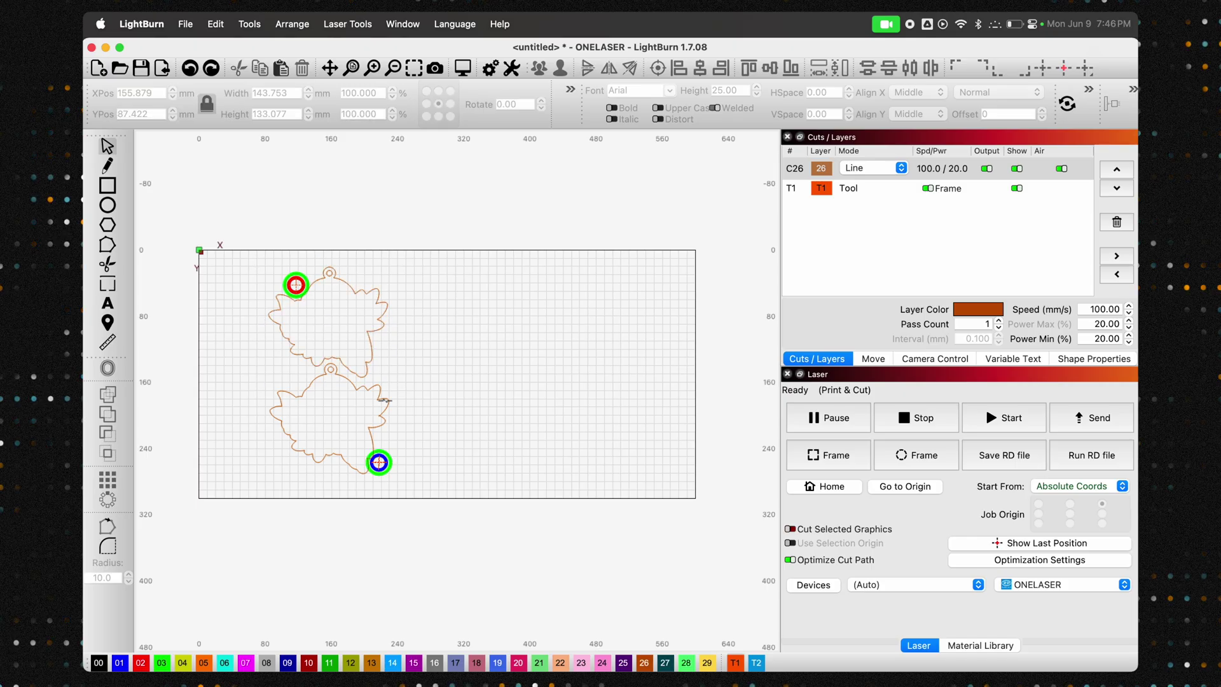
pyautogui.moveTo(434, 417); pyautogui.dragTo(316, 349)
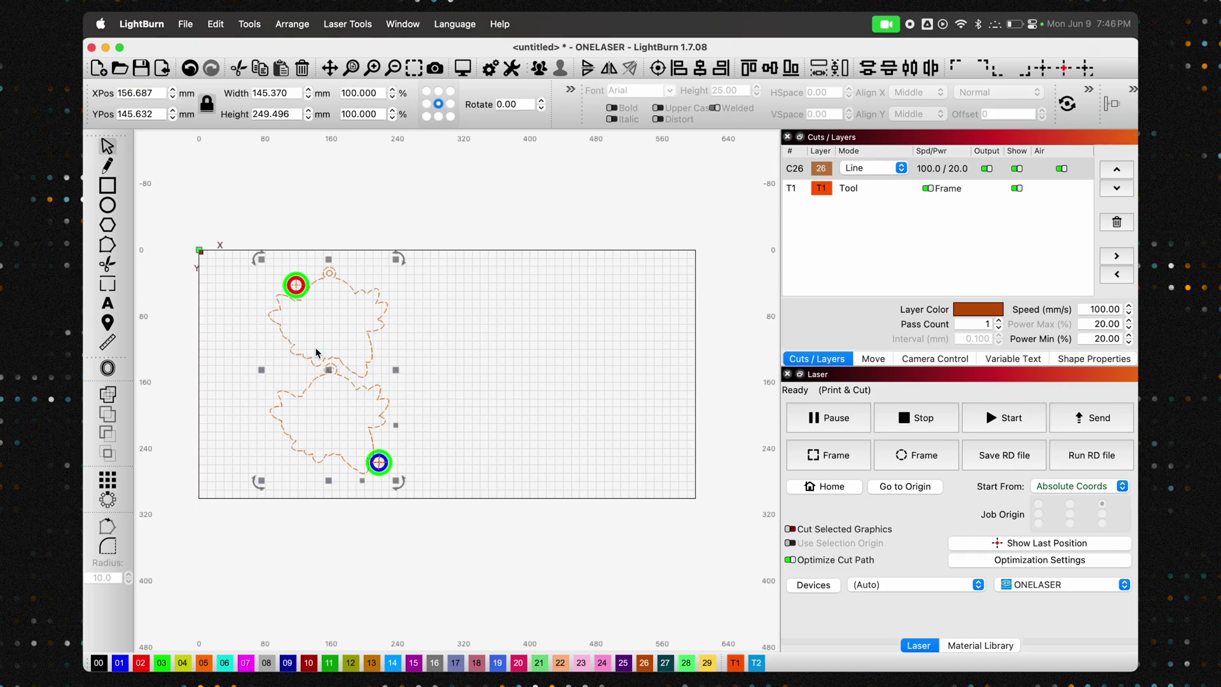
# Edit the C26 layer's cut settings to 15 mm/s speed and 2 passes.
pyautogui.doubleClick(935, 171)
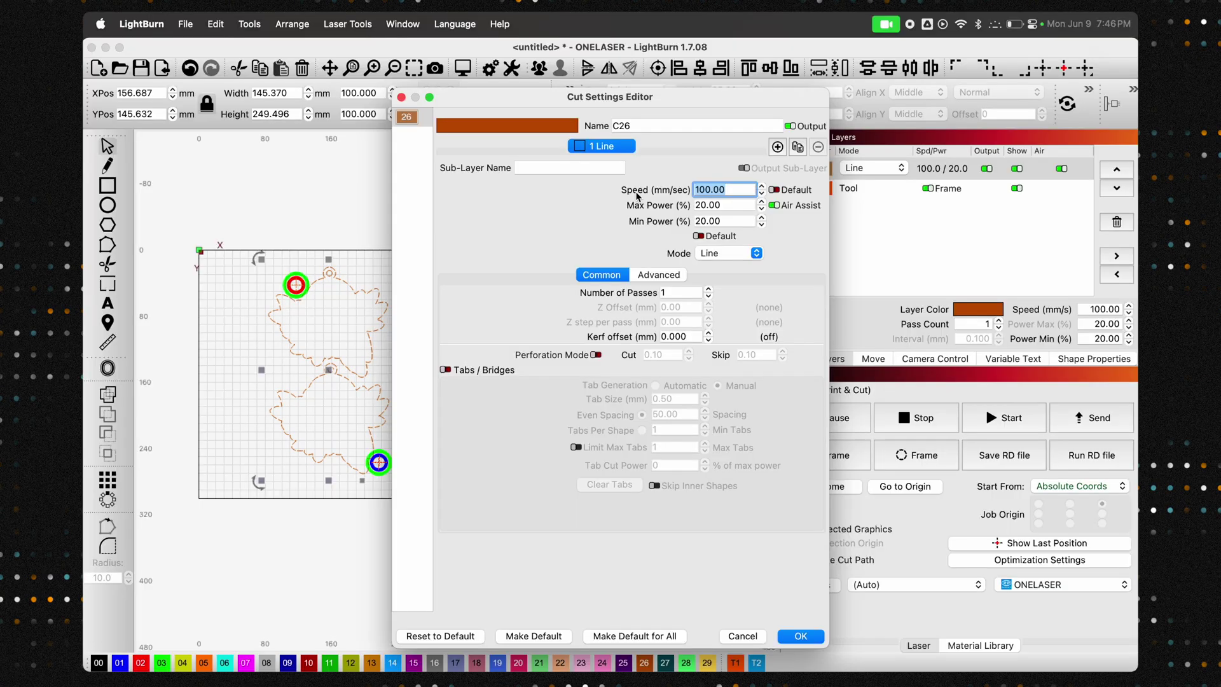
pyautogui.write('15')
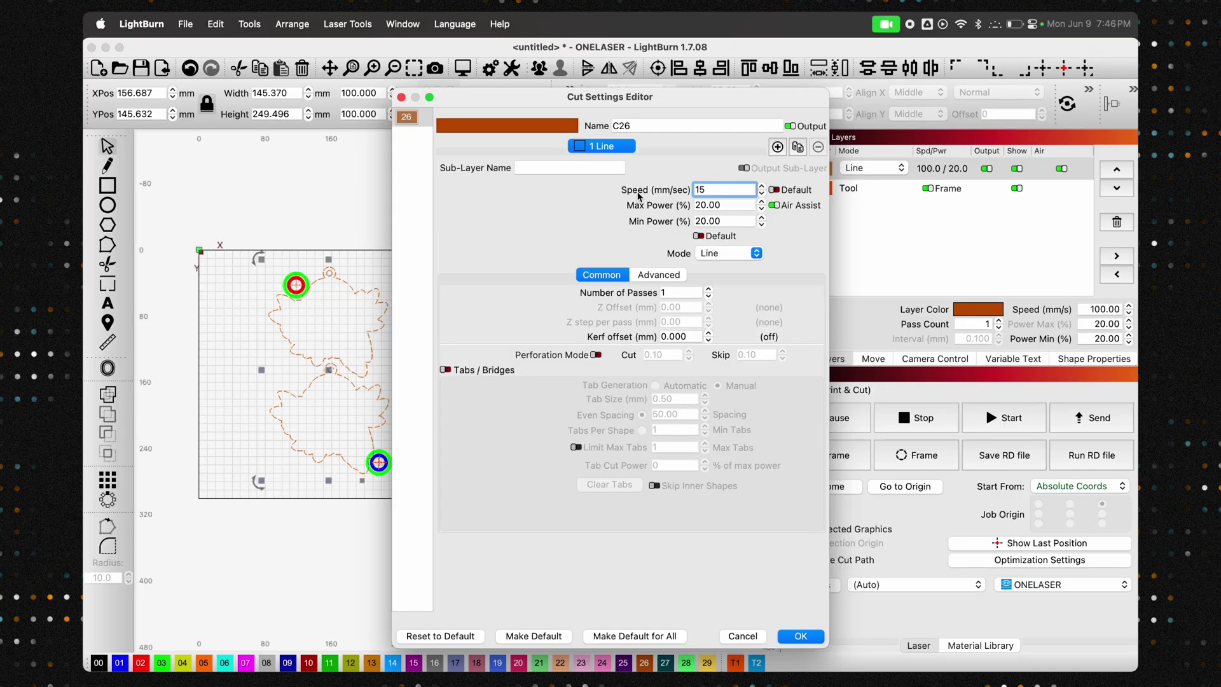
pyautogui.click(732, 204)
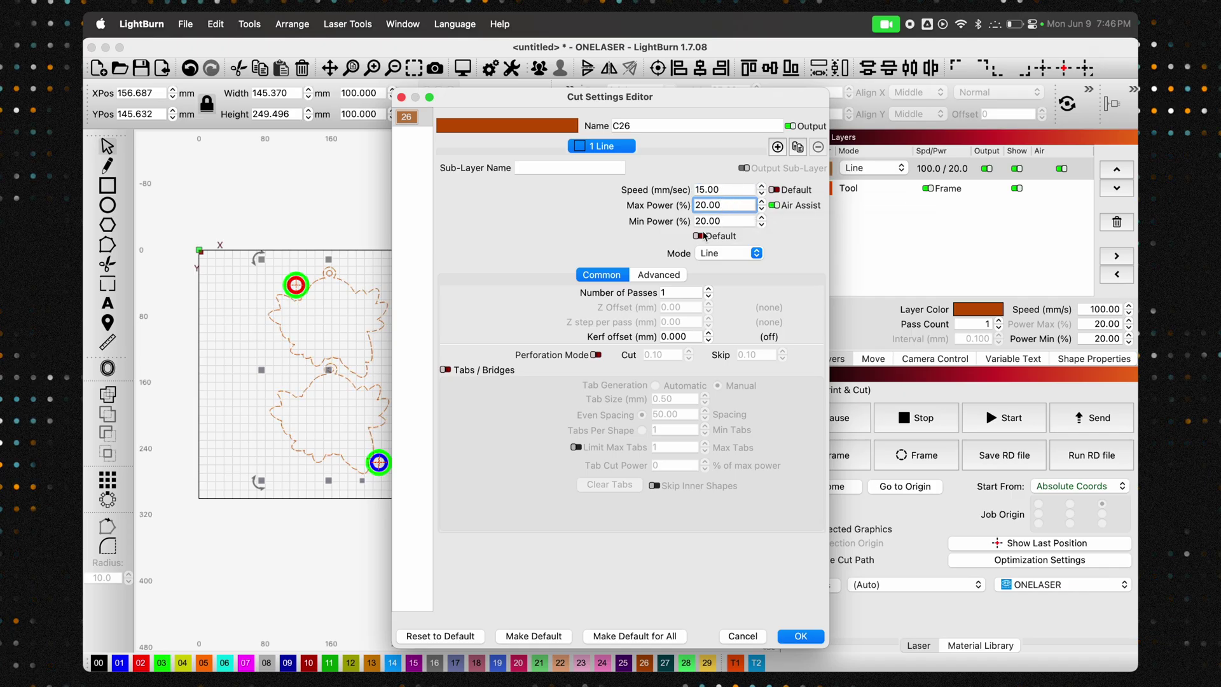
pyautogui.click(708, 290)
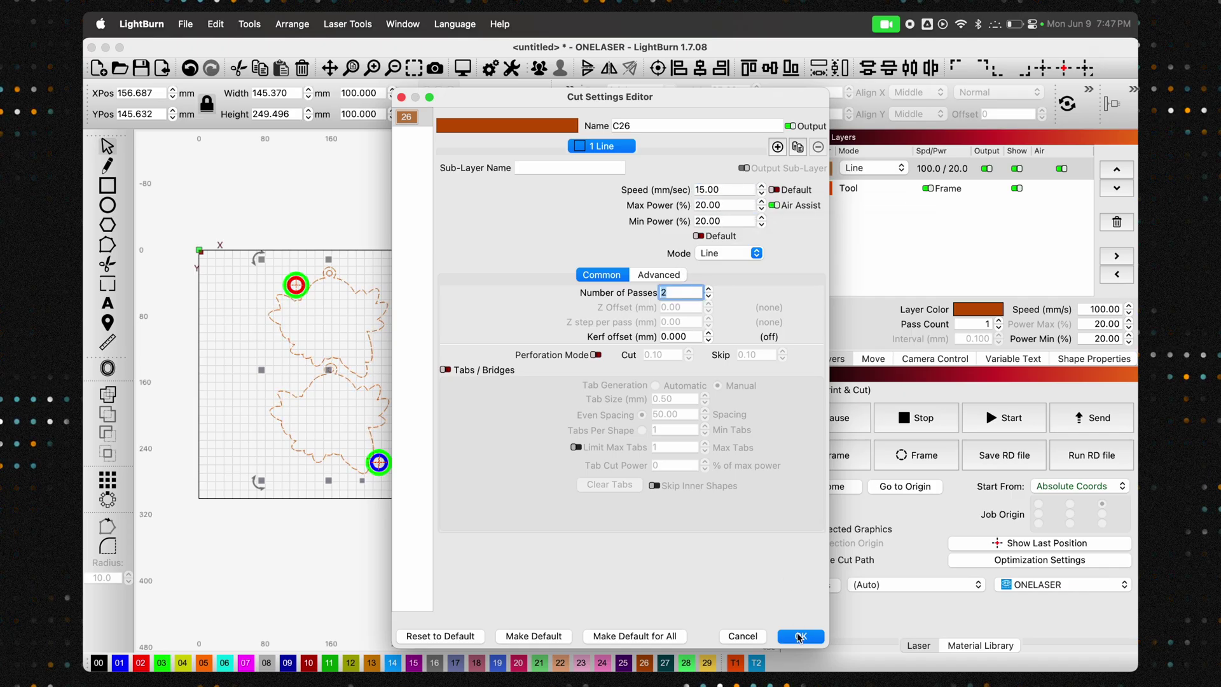
pyautogui.click(800, 636)
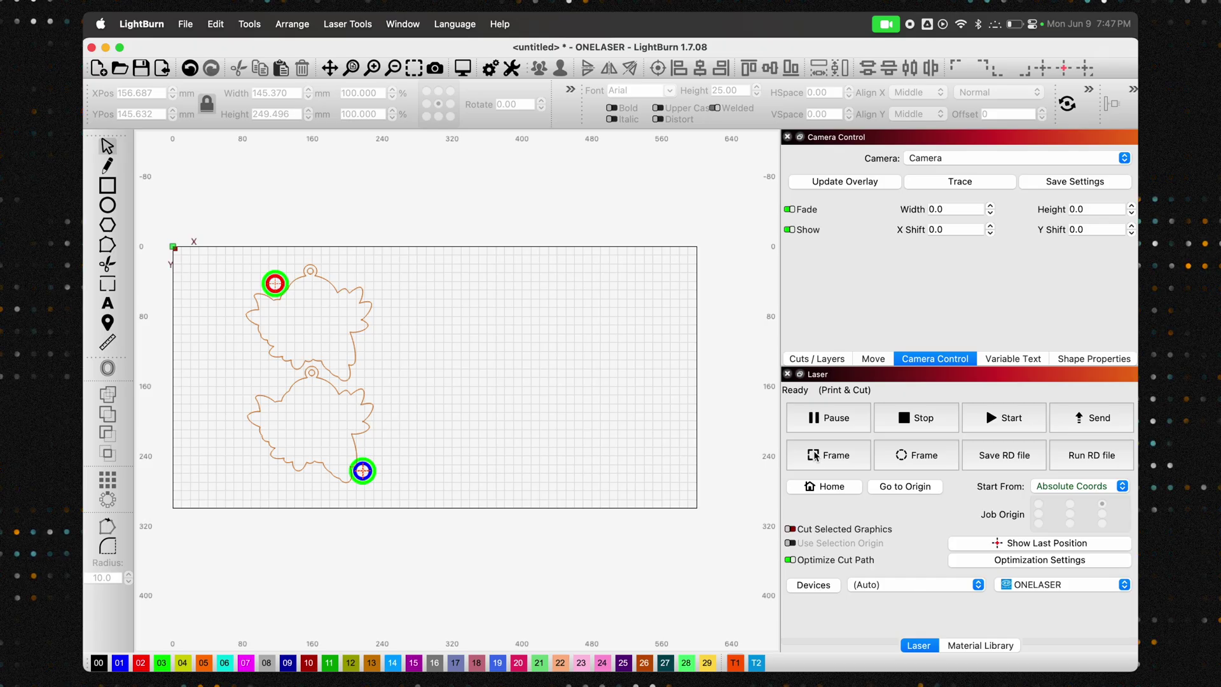
# Frame the job so the laser traces the parrot outlines' boundary on the plywood.
pyautogui.click(831, 456)
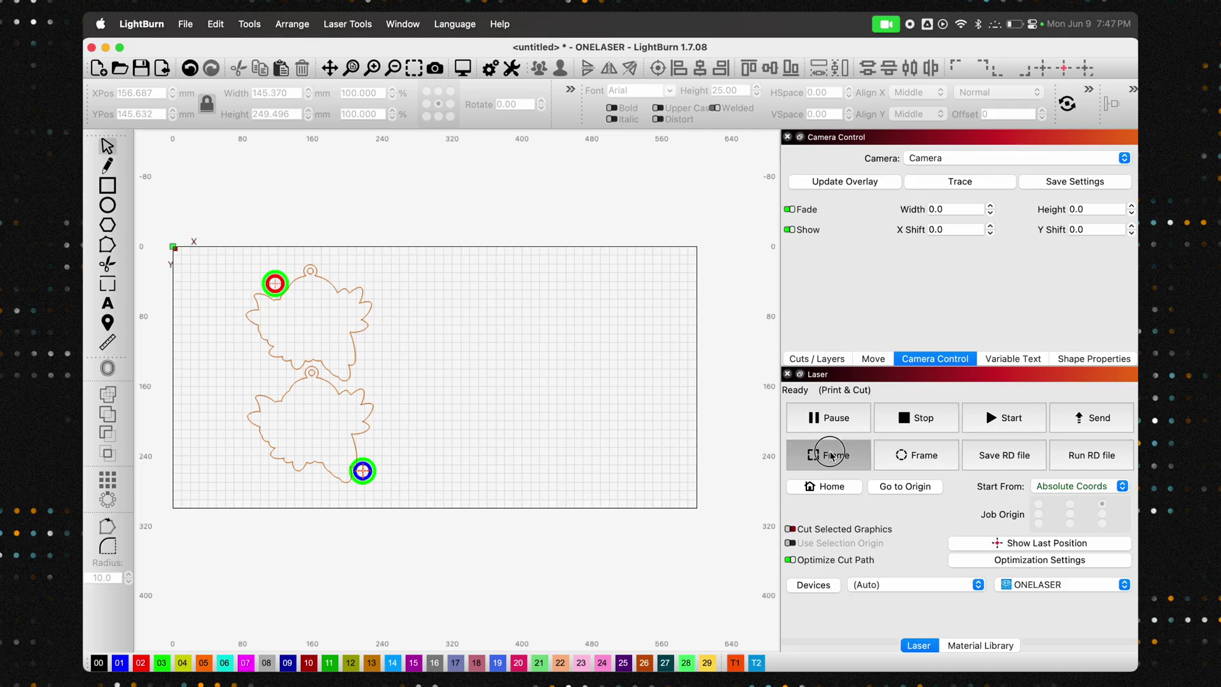